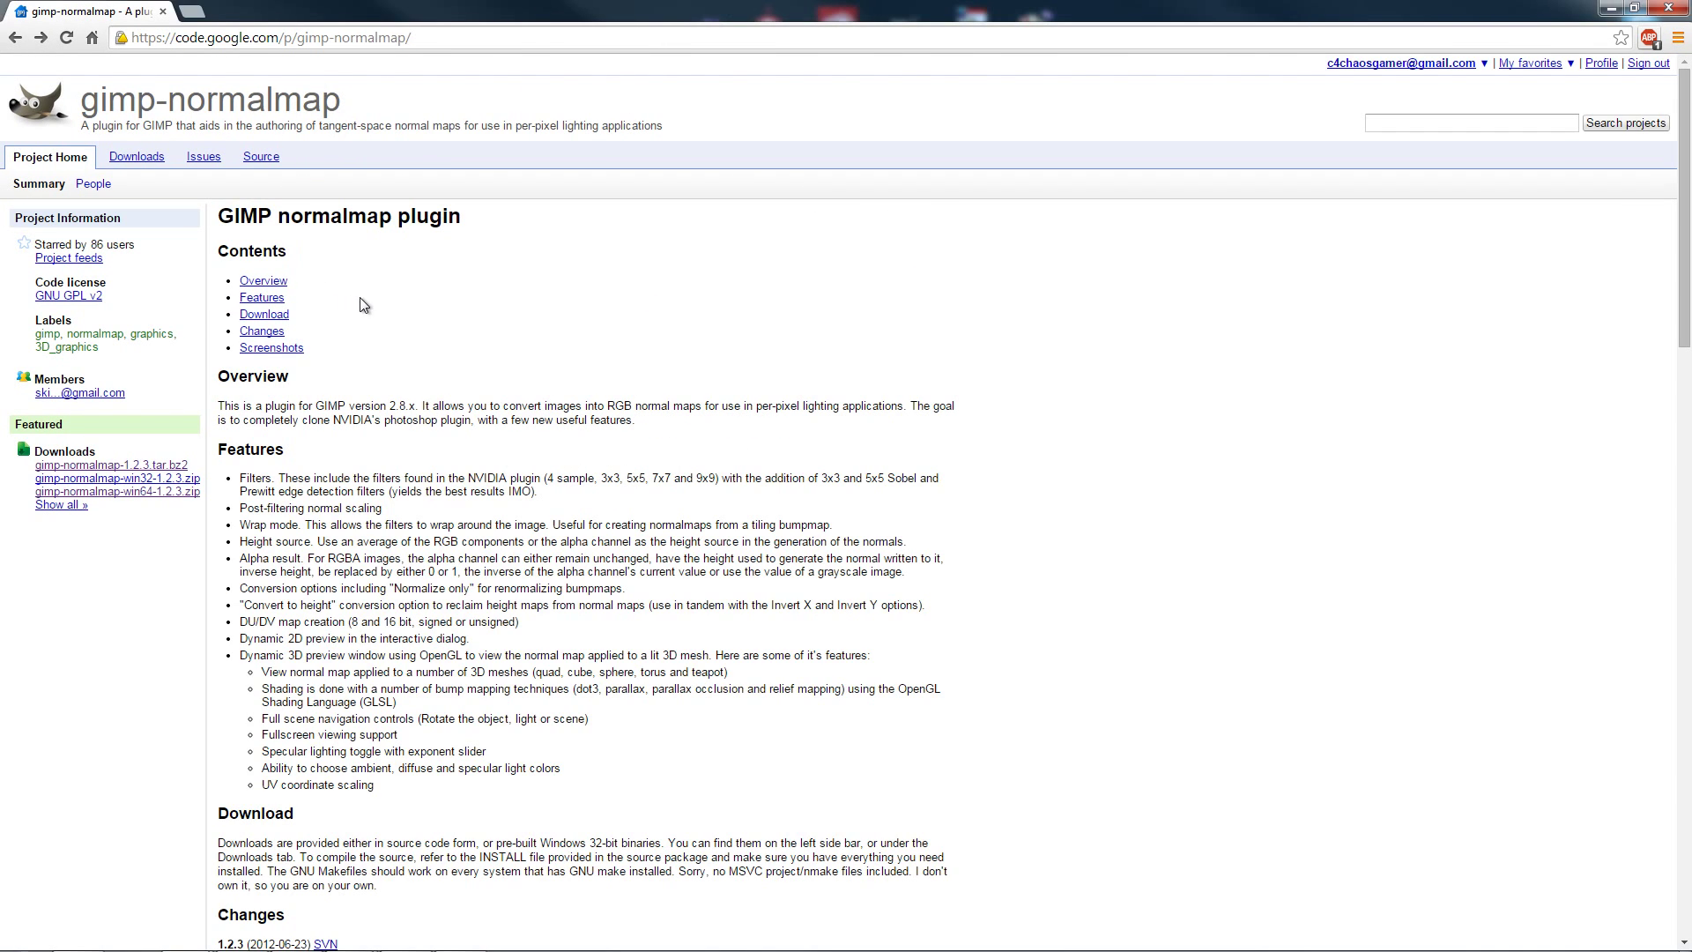
Move the gimp-normalmap project page aside to reveal the Downloads folder with the win64 plugin
left_click_drag(108, 22, 4, 162)
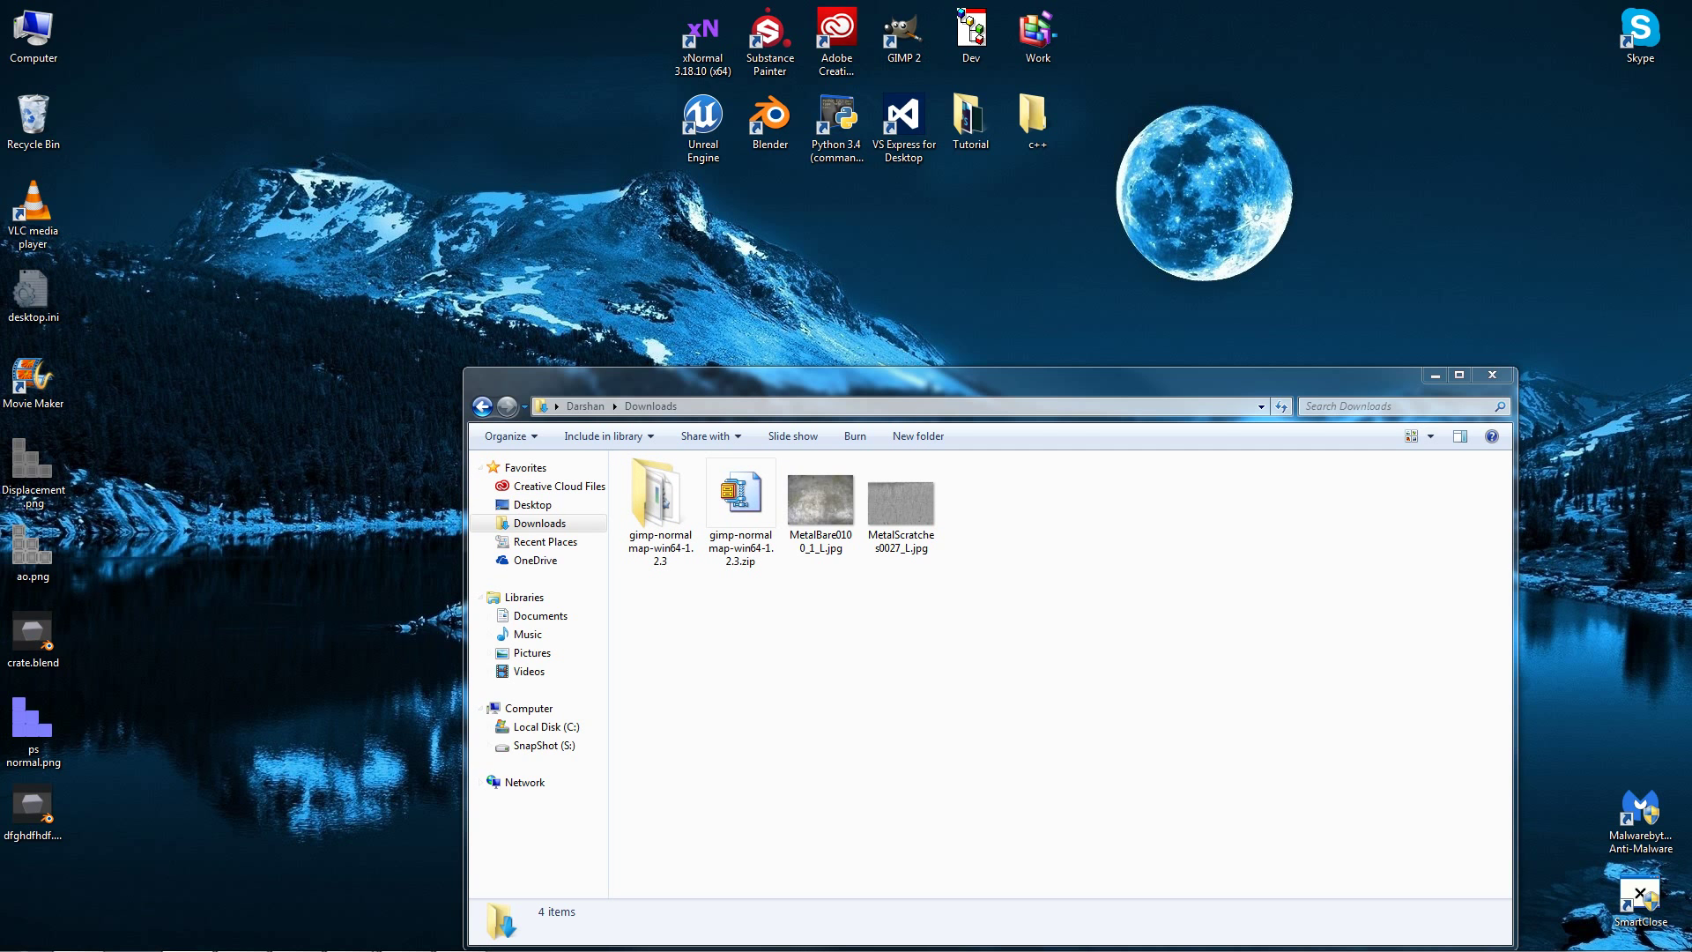
Open the extracted gimp-normalmap-win64-1.2.3 folder holding the plugin DLLs, normalmap.exe and readme.txt
key("alt+Tab")
key("super+Up")
double_click(666, 527)
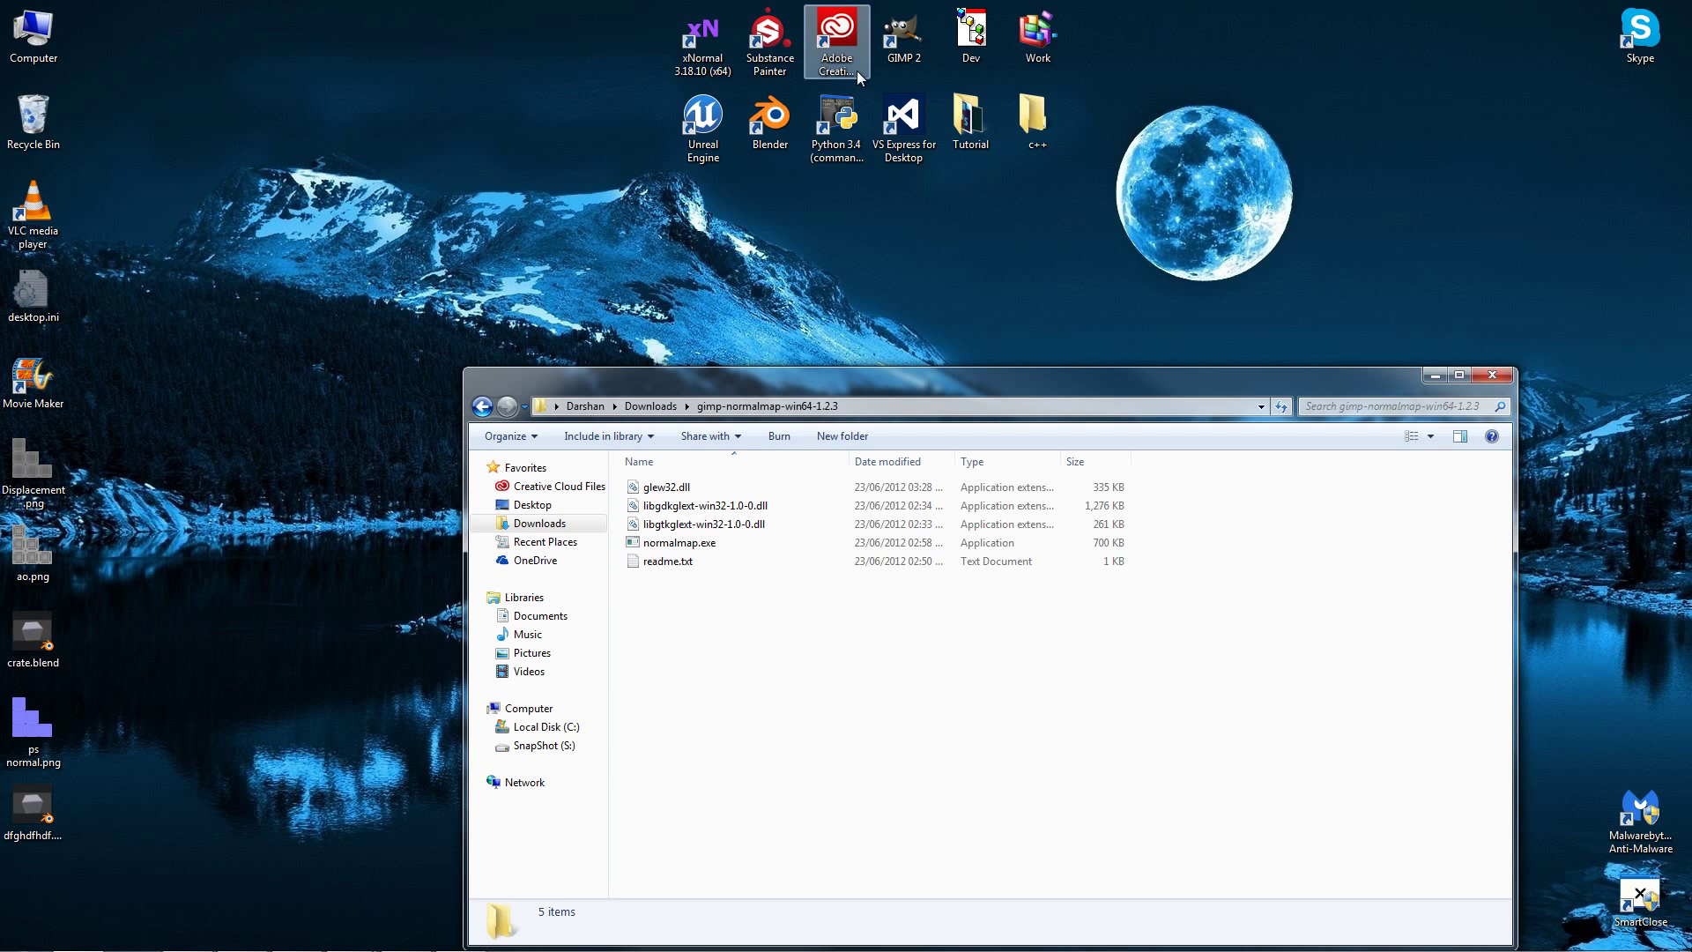
Find GIMP's install folder through the GIMP 2 shortcut's Properties and browse into bin
right_click(897, 47)
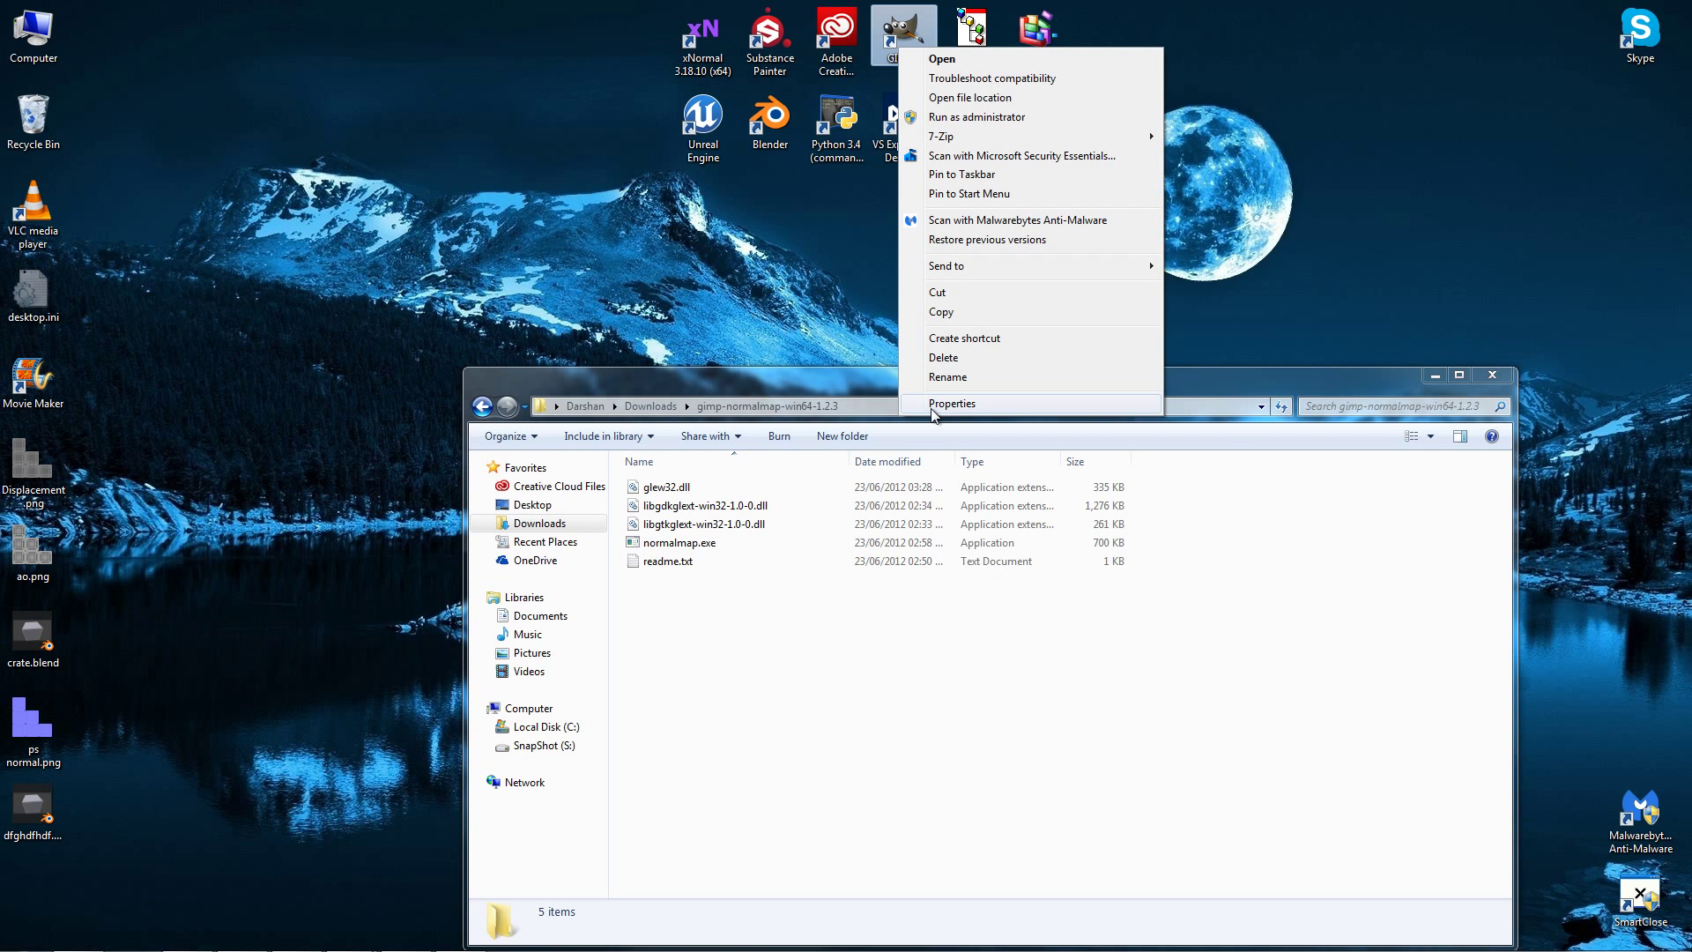
left_click(934, 403)
left_click(973, 371)
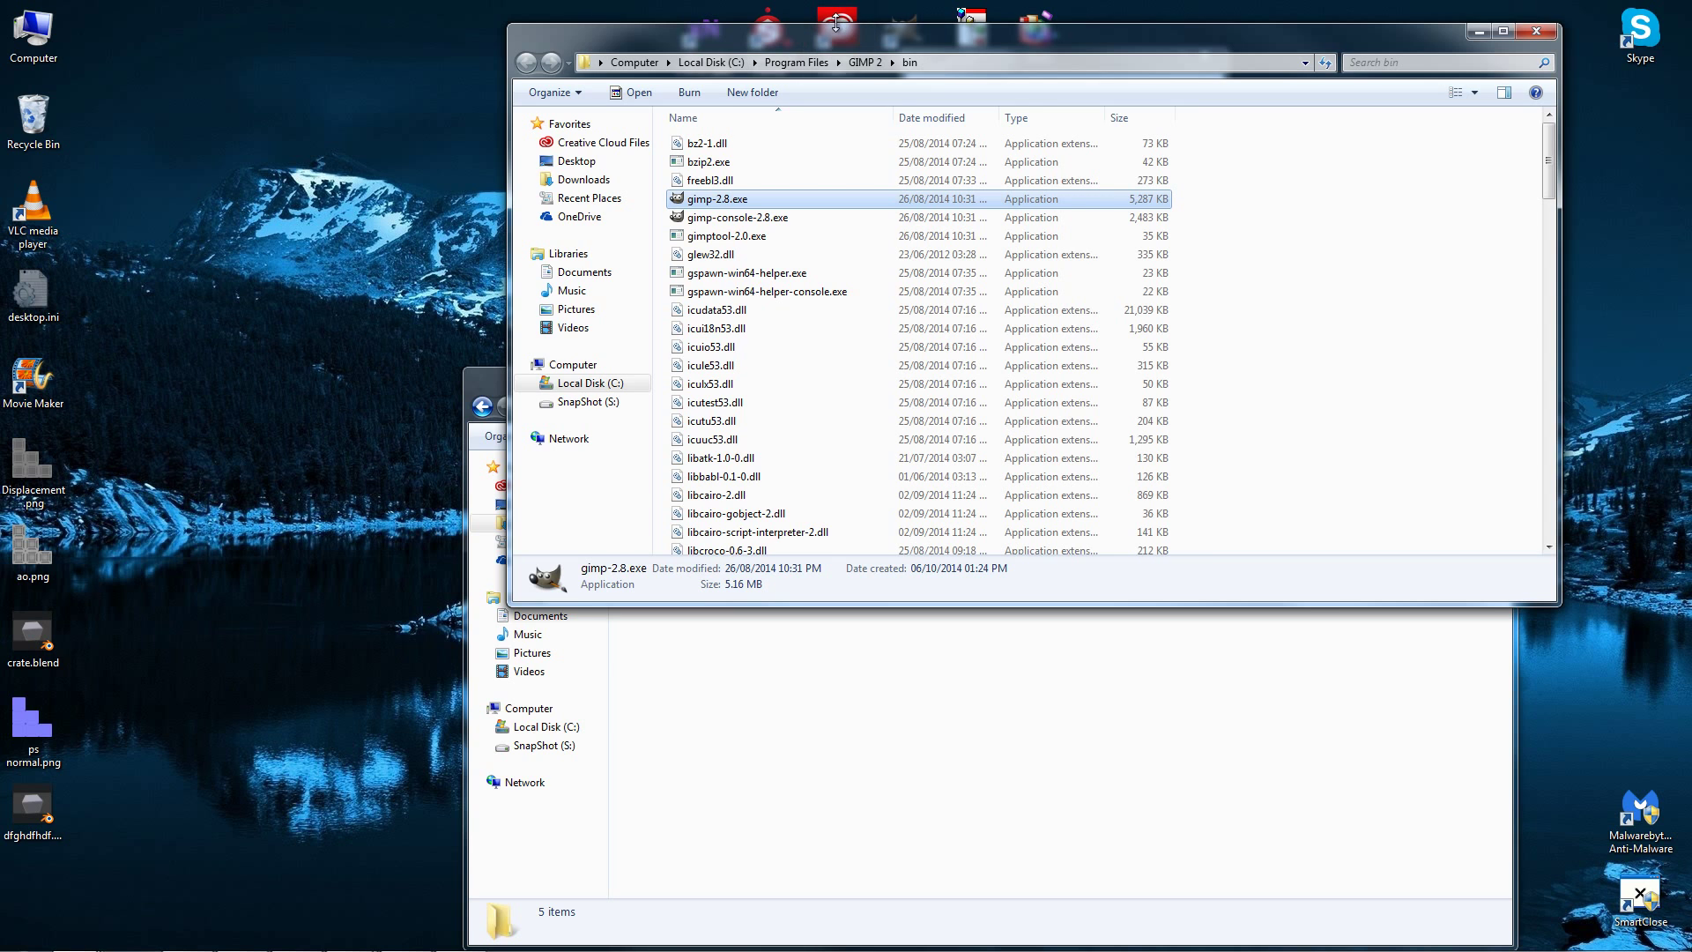
left_click_drag(825, 46, 1100, 61)
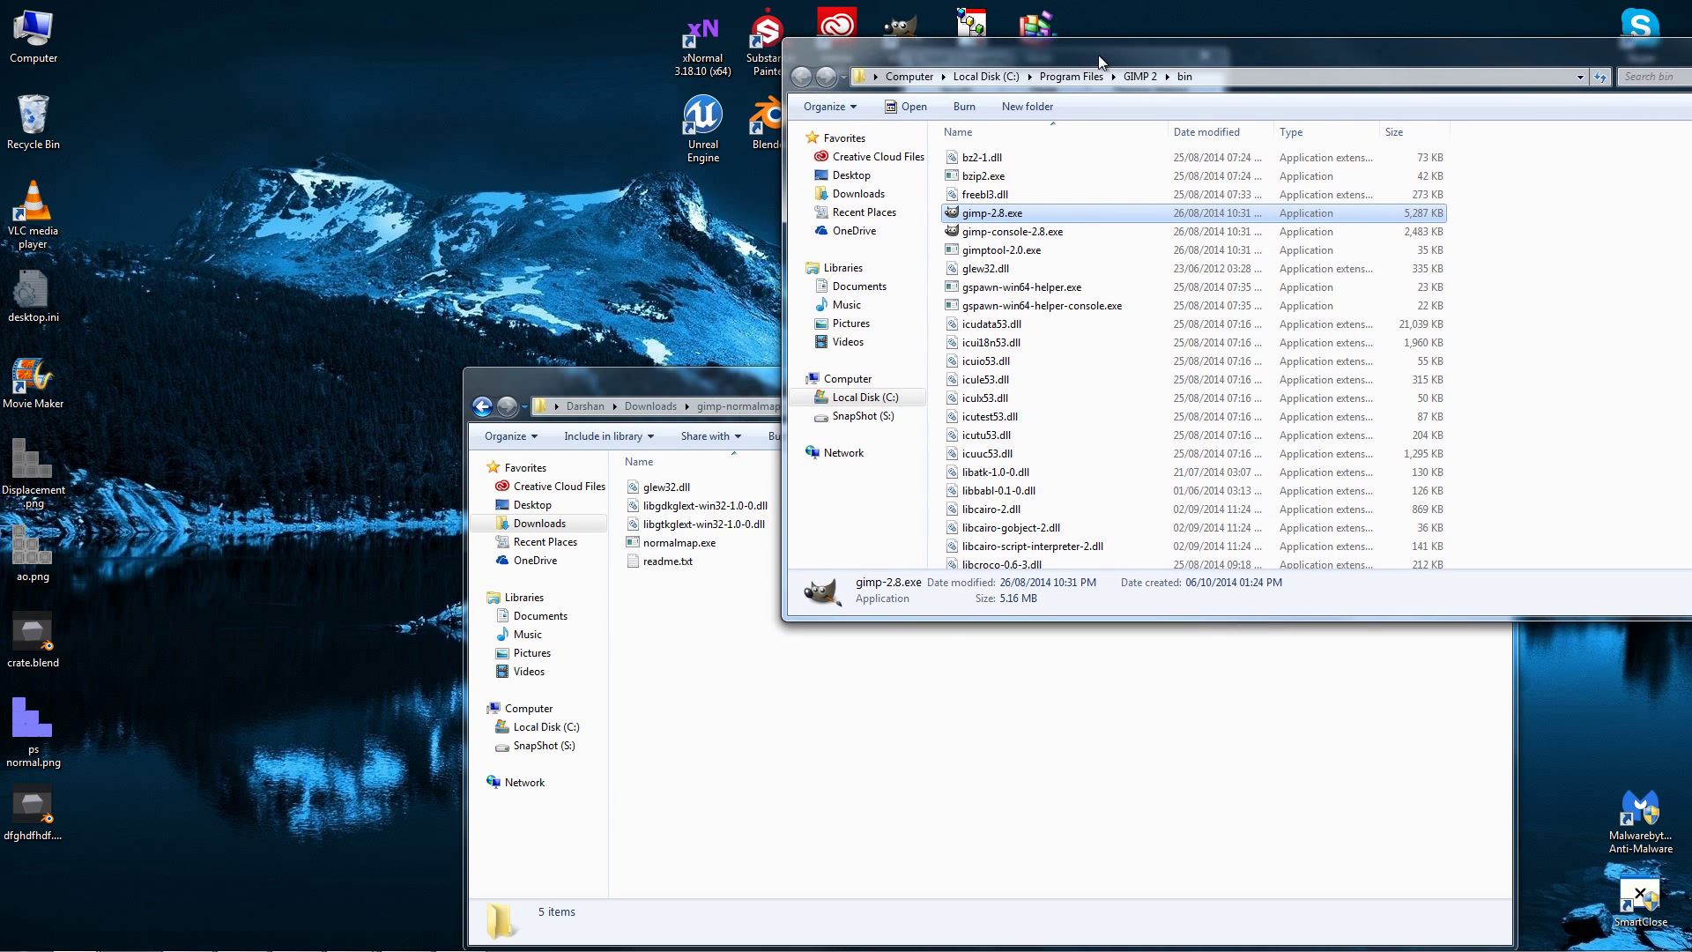
left_click(1139, 77)
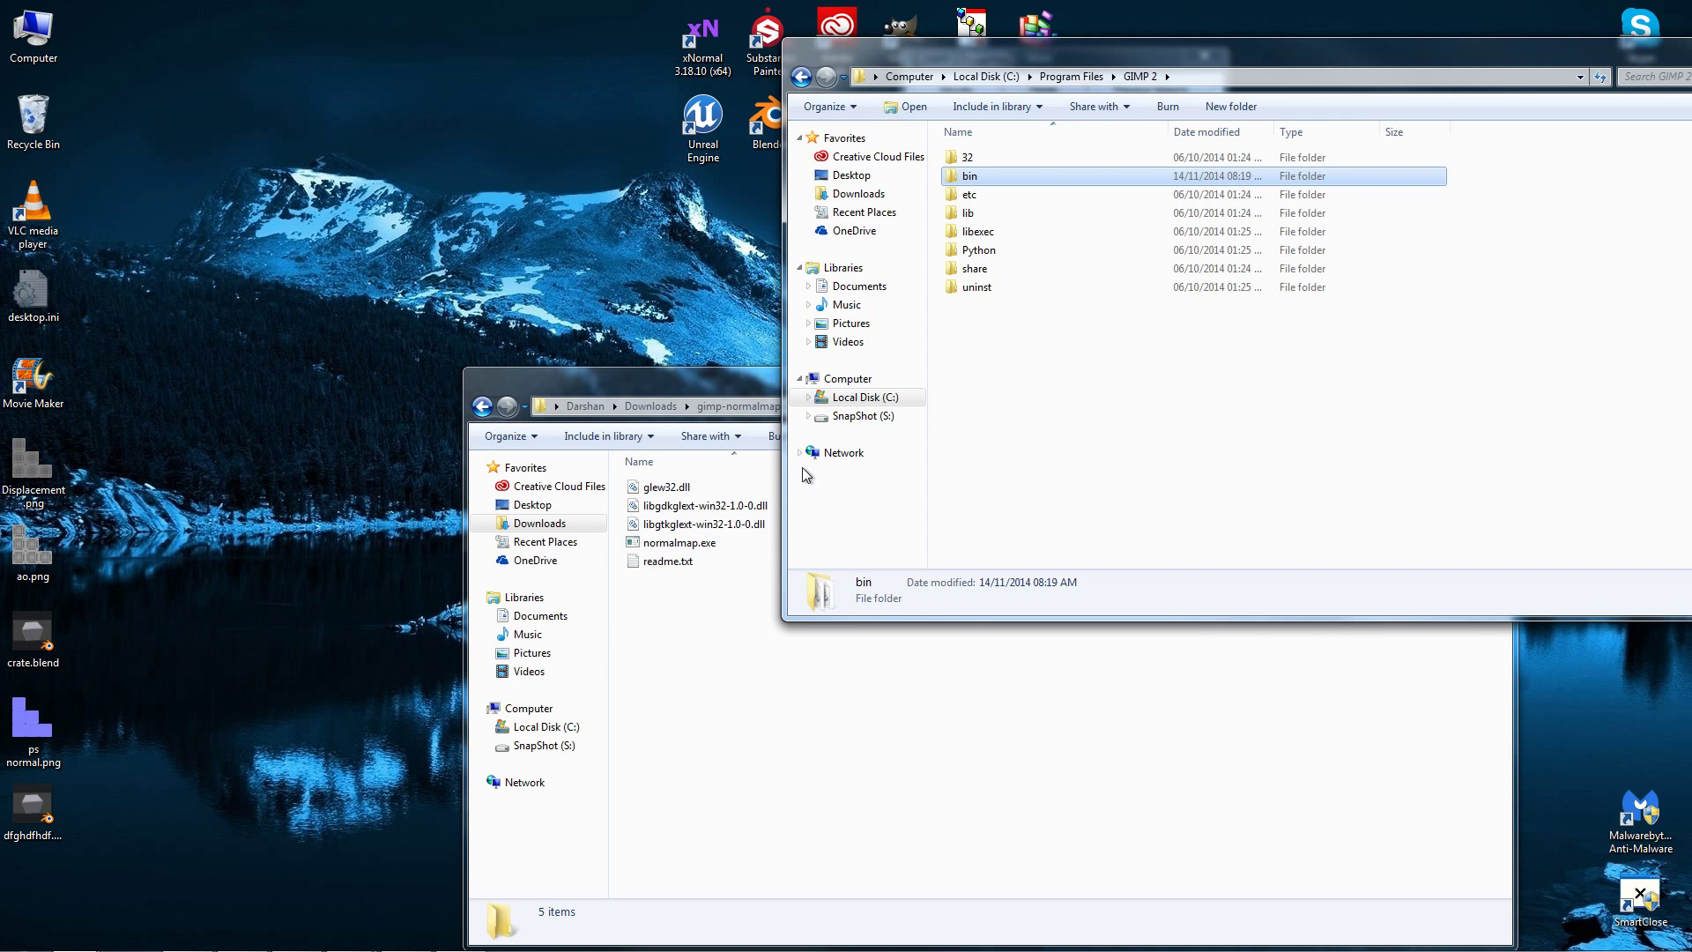
double_click(975, 178)
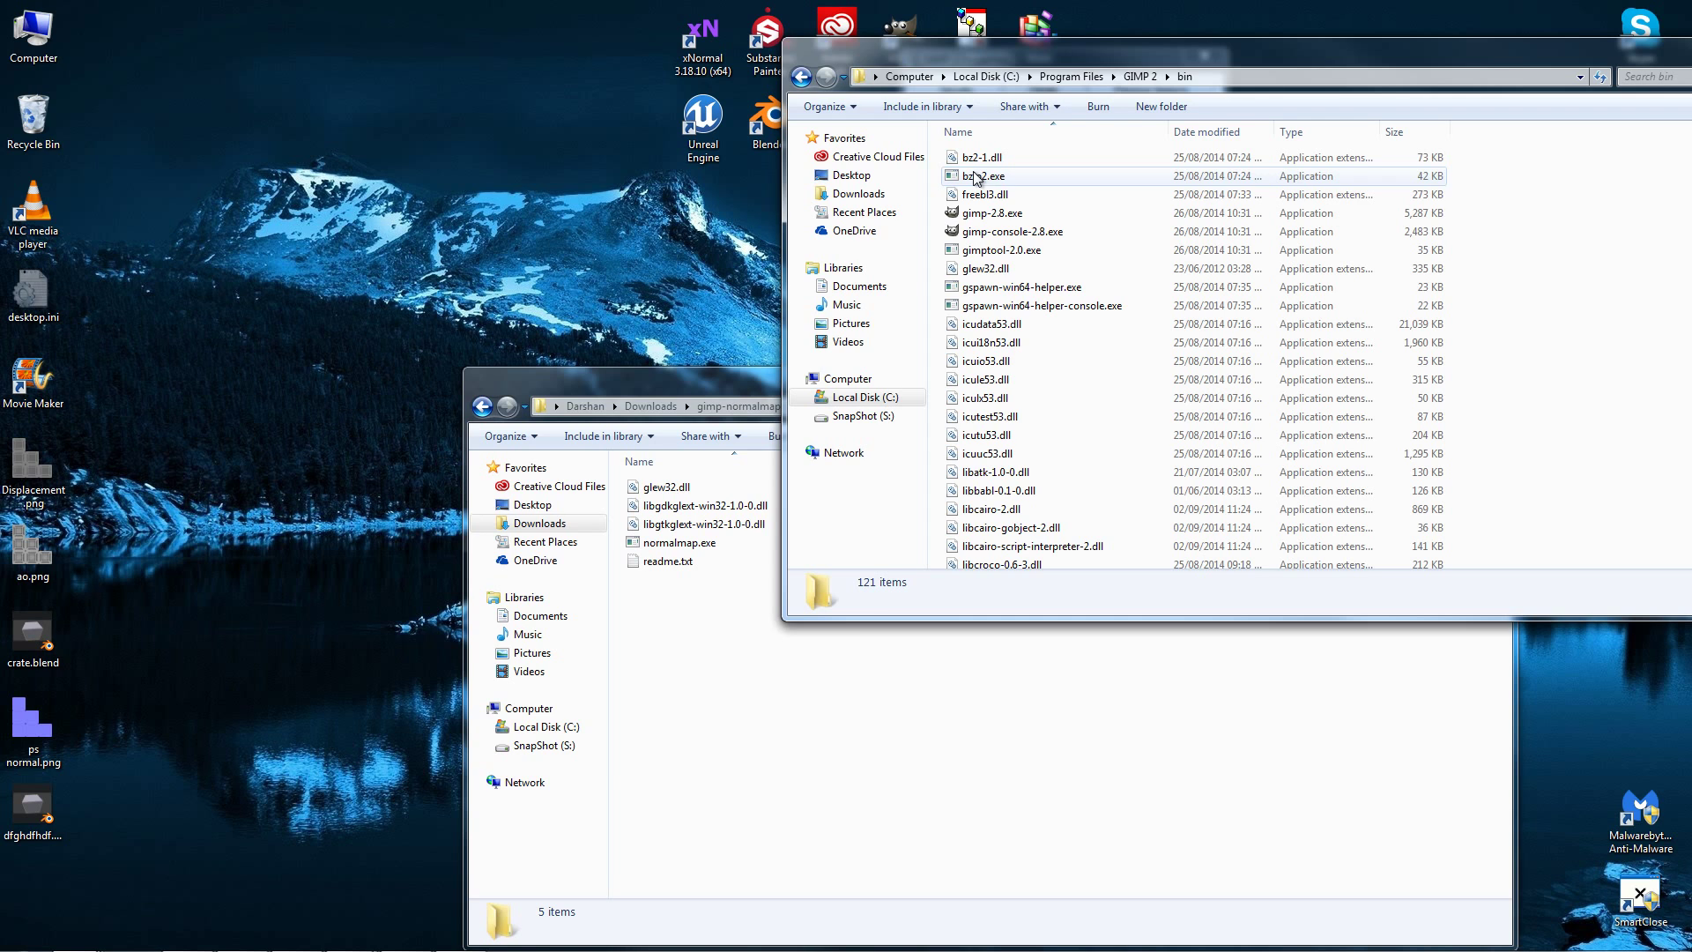
Navigate from GIMP 2 into lib\gimp\2.0\plug-ins
left_click(672, 492)
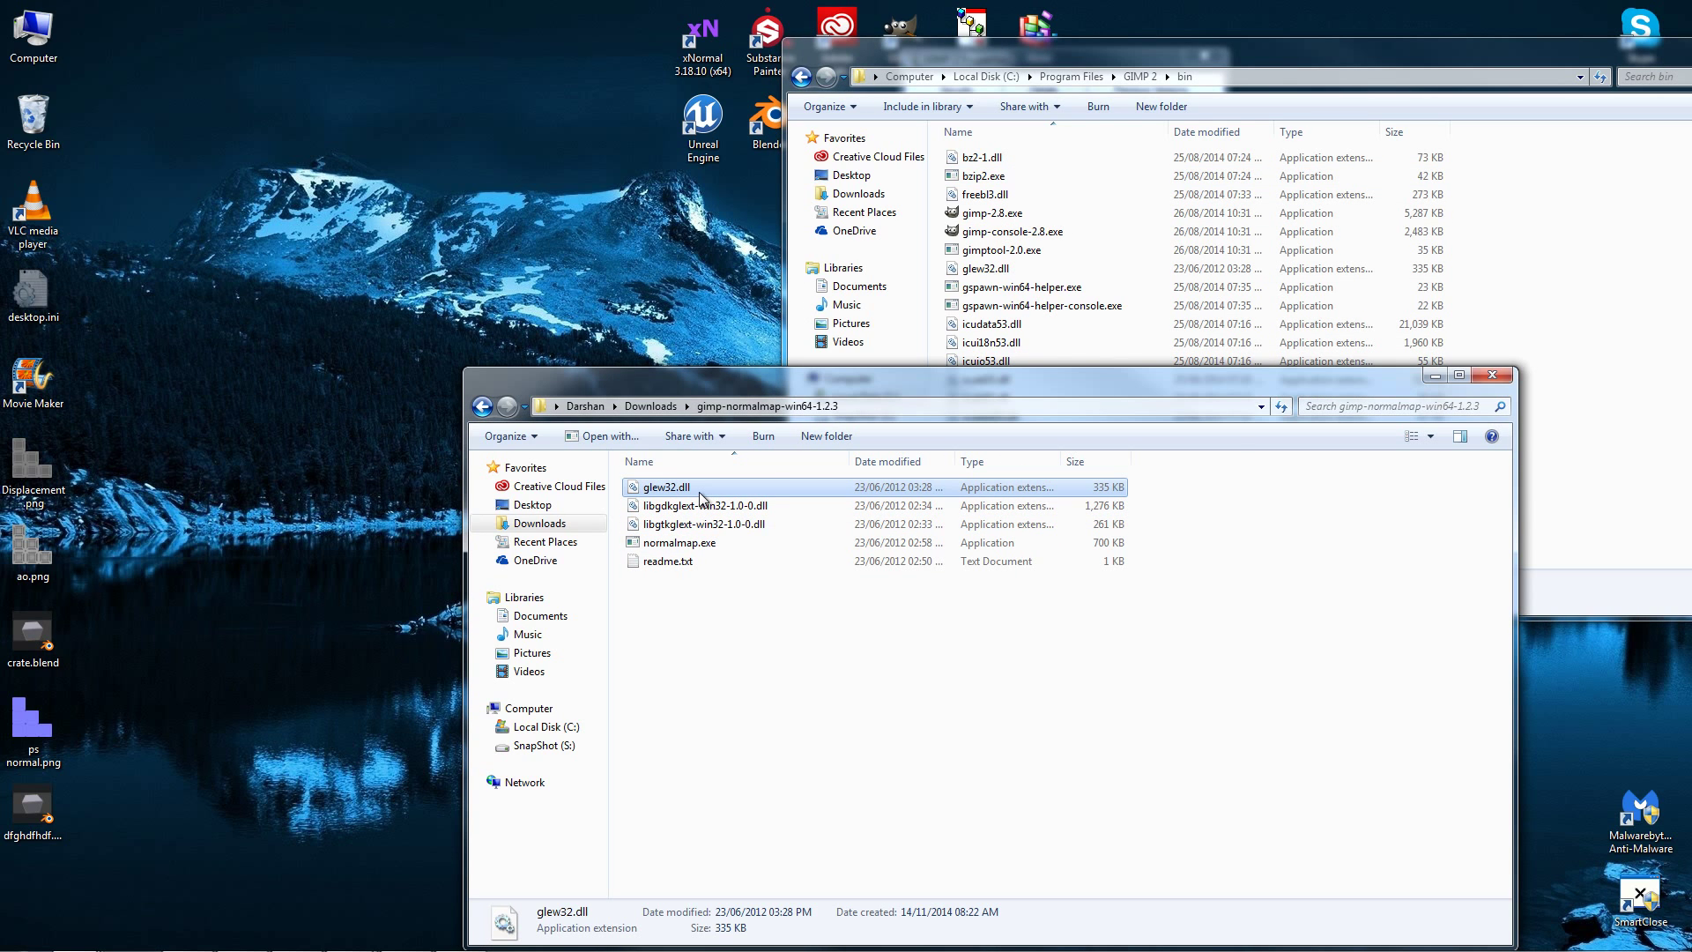
left_click(1057, 52)
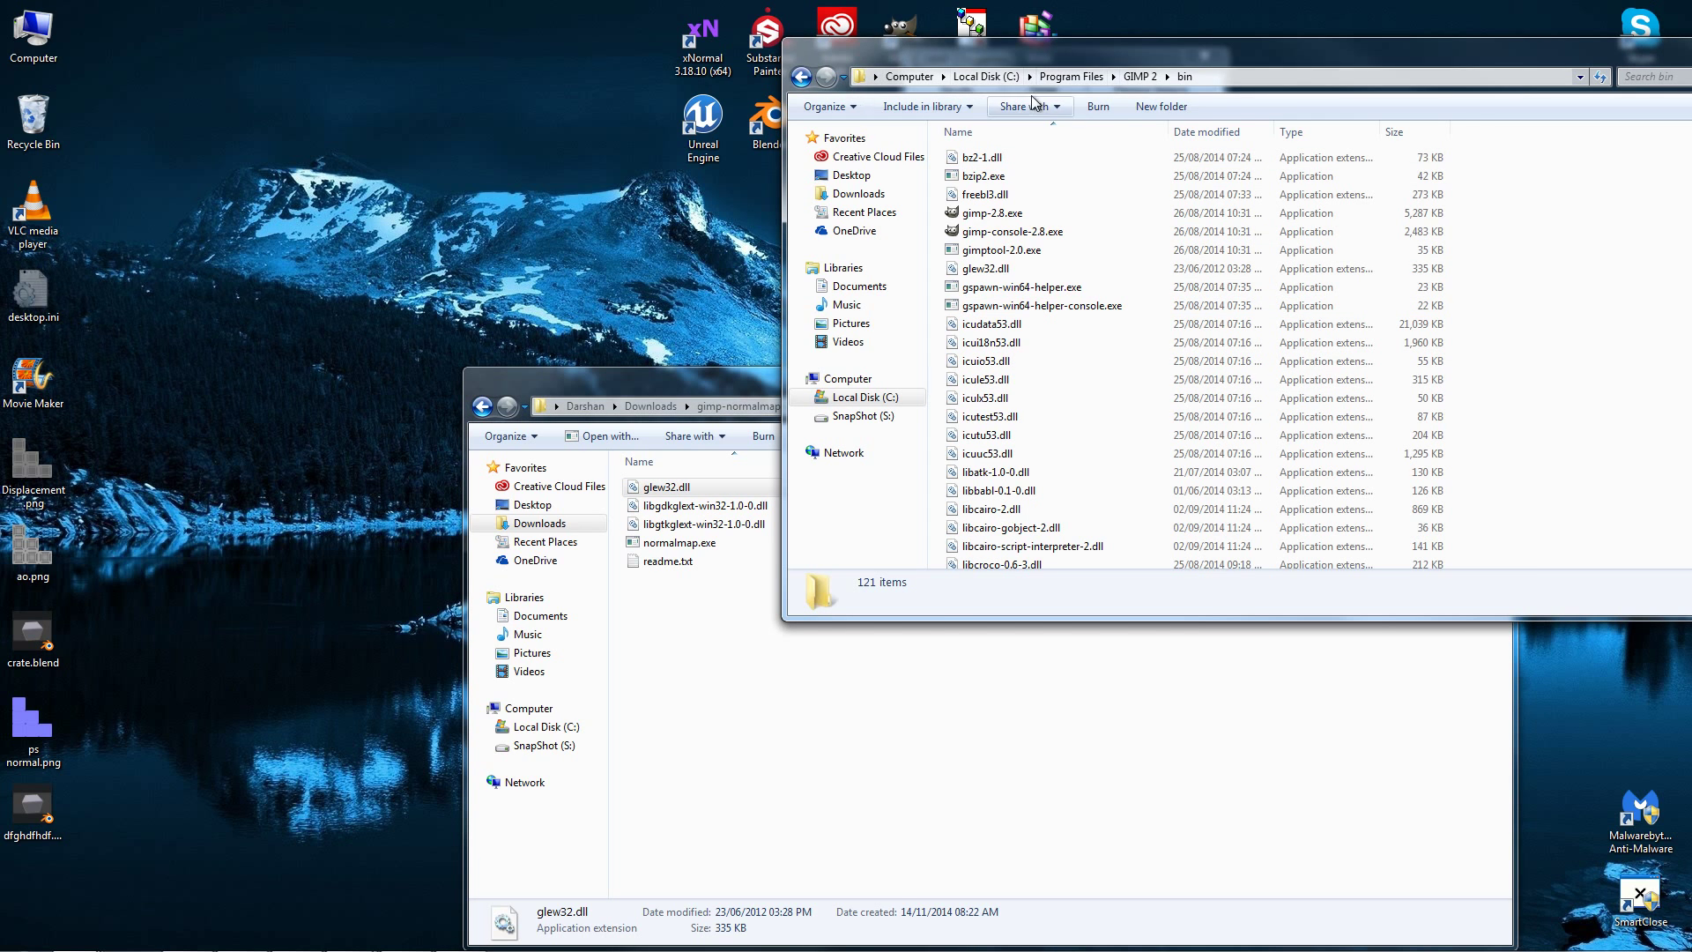
left_click(807, 82)
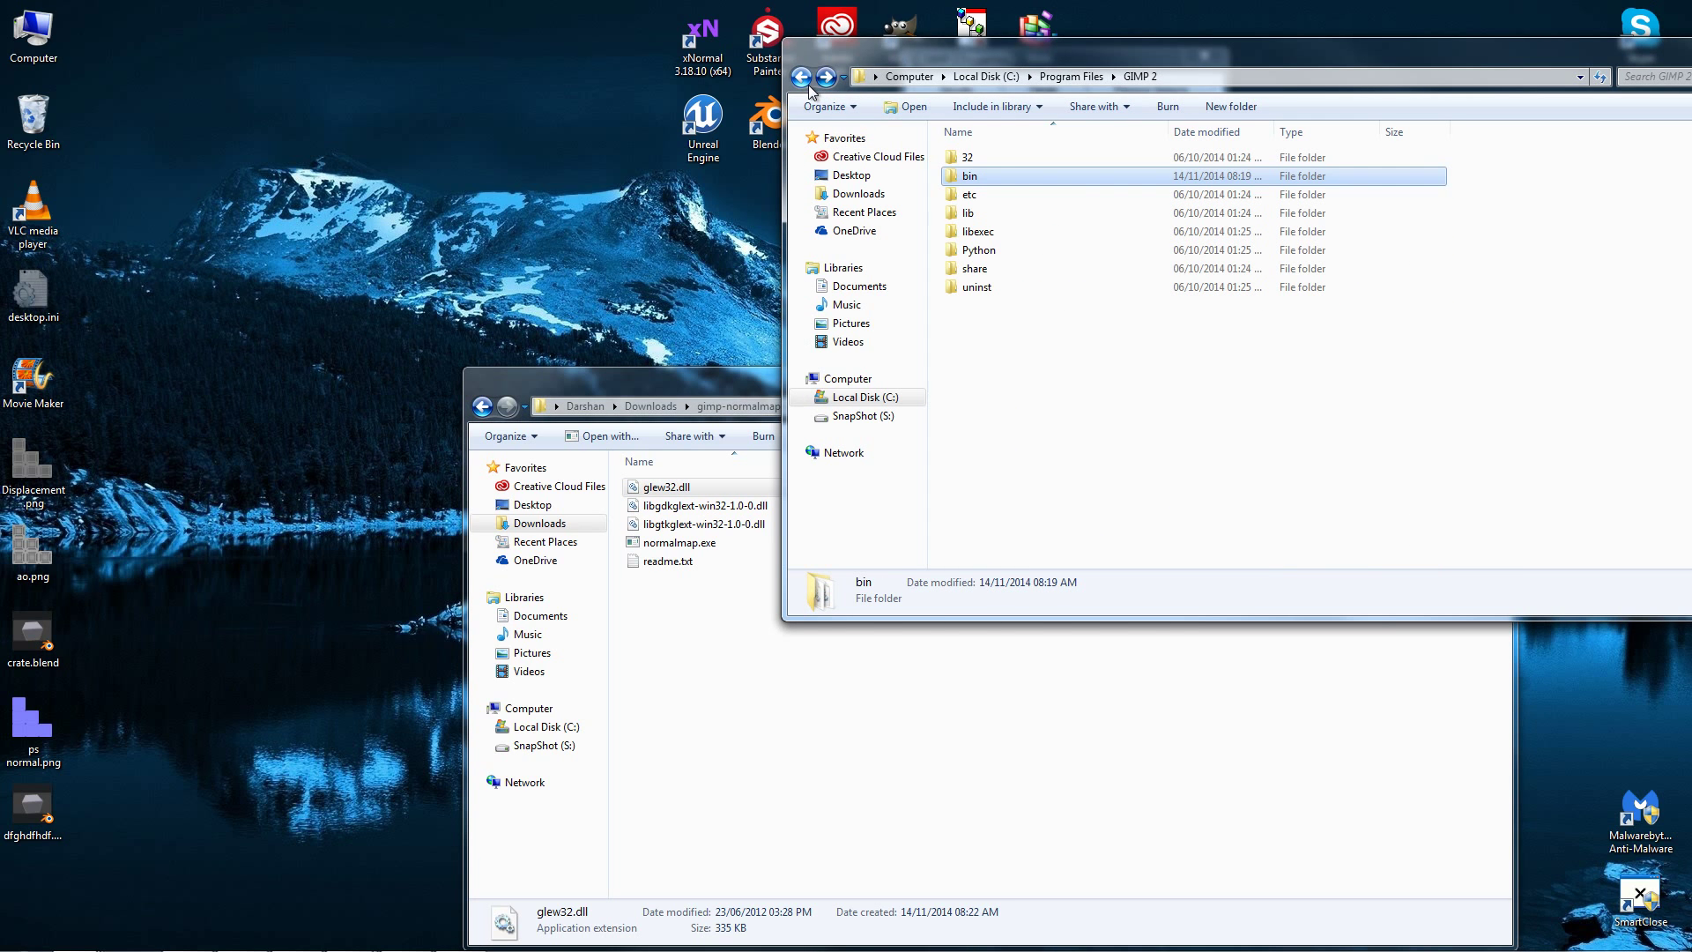
double_click(972, 217)
double_click(978, 215)
left_click(969, 163)
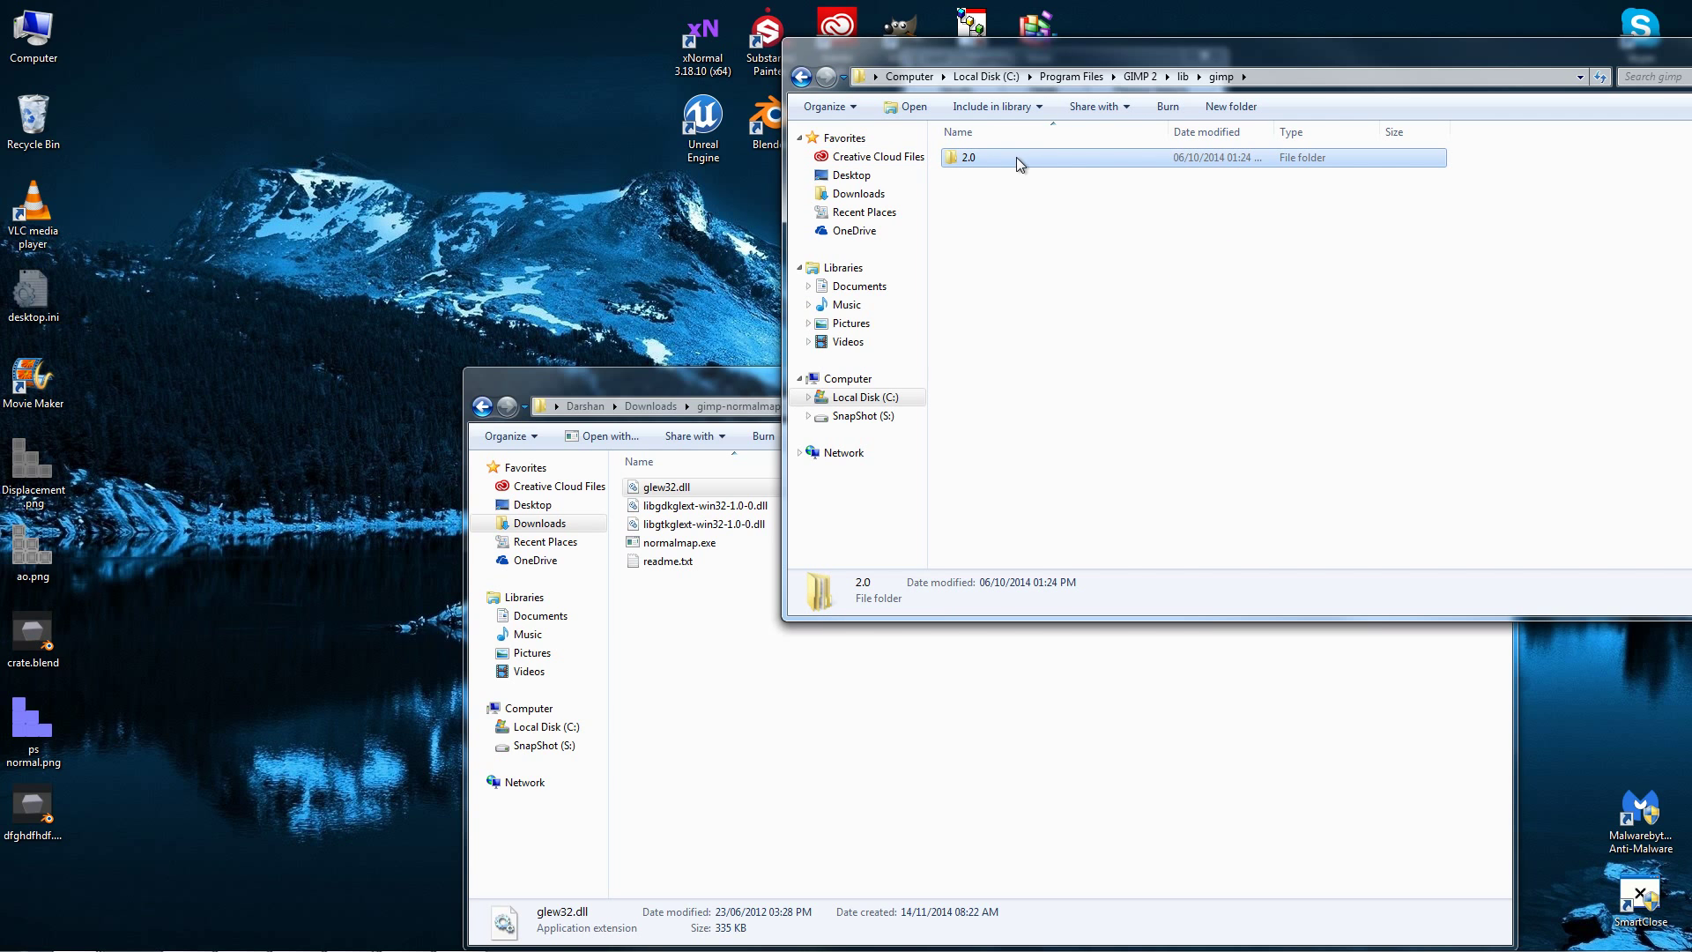
double_click(963, 163)
double_click(960, 218)
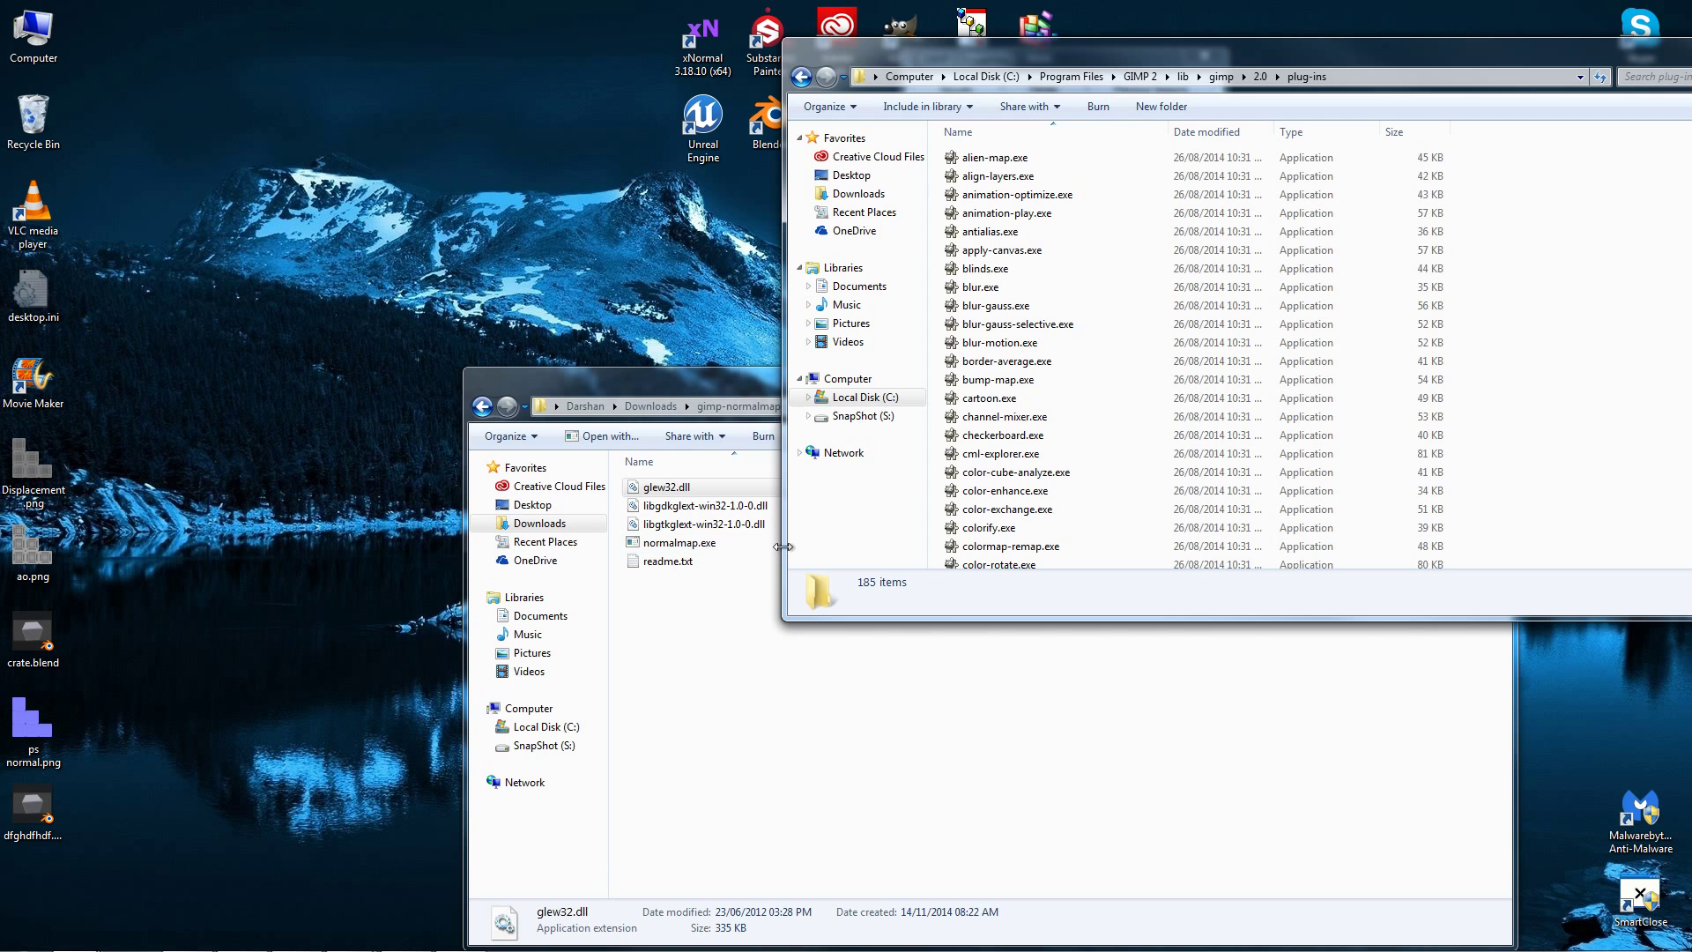
Minimize the plug-ins window and close the GIMP 2 properties
left_click_drag(1520, 60, 900, 159)
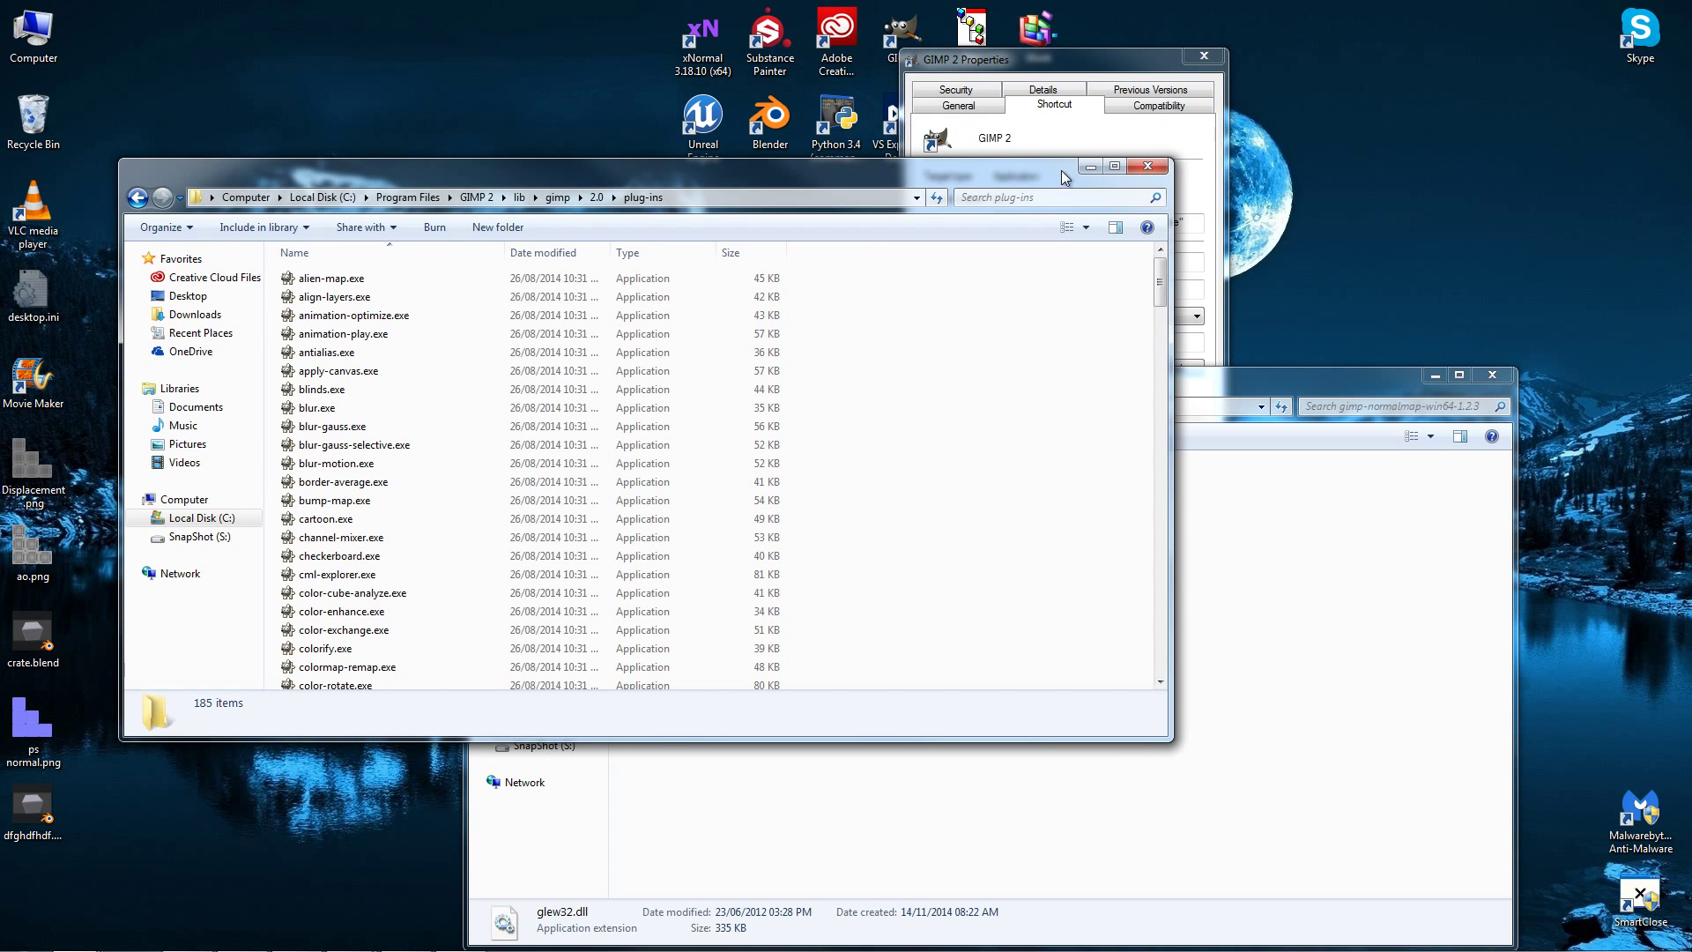
left_click(1133, 142)
left_click(1204, 58)
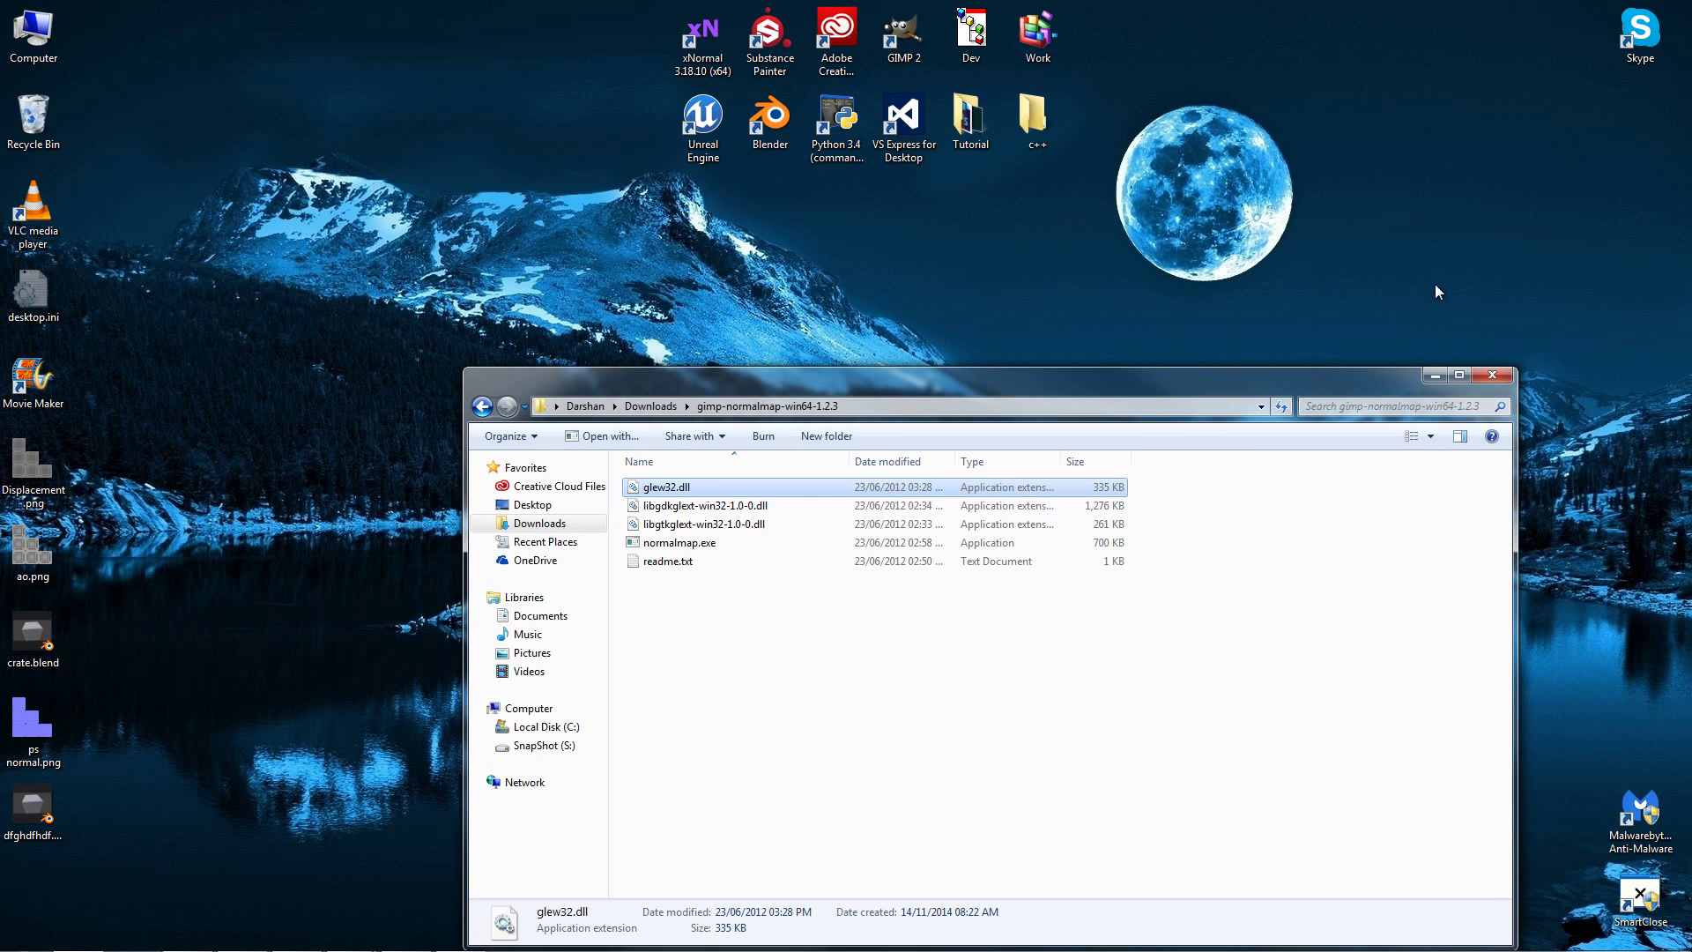
Close the plugin folder, launch GIMP, import Displacement.png from the desktop, and maximize GIMP
left_click(1492, 374)
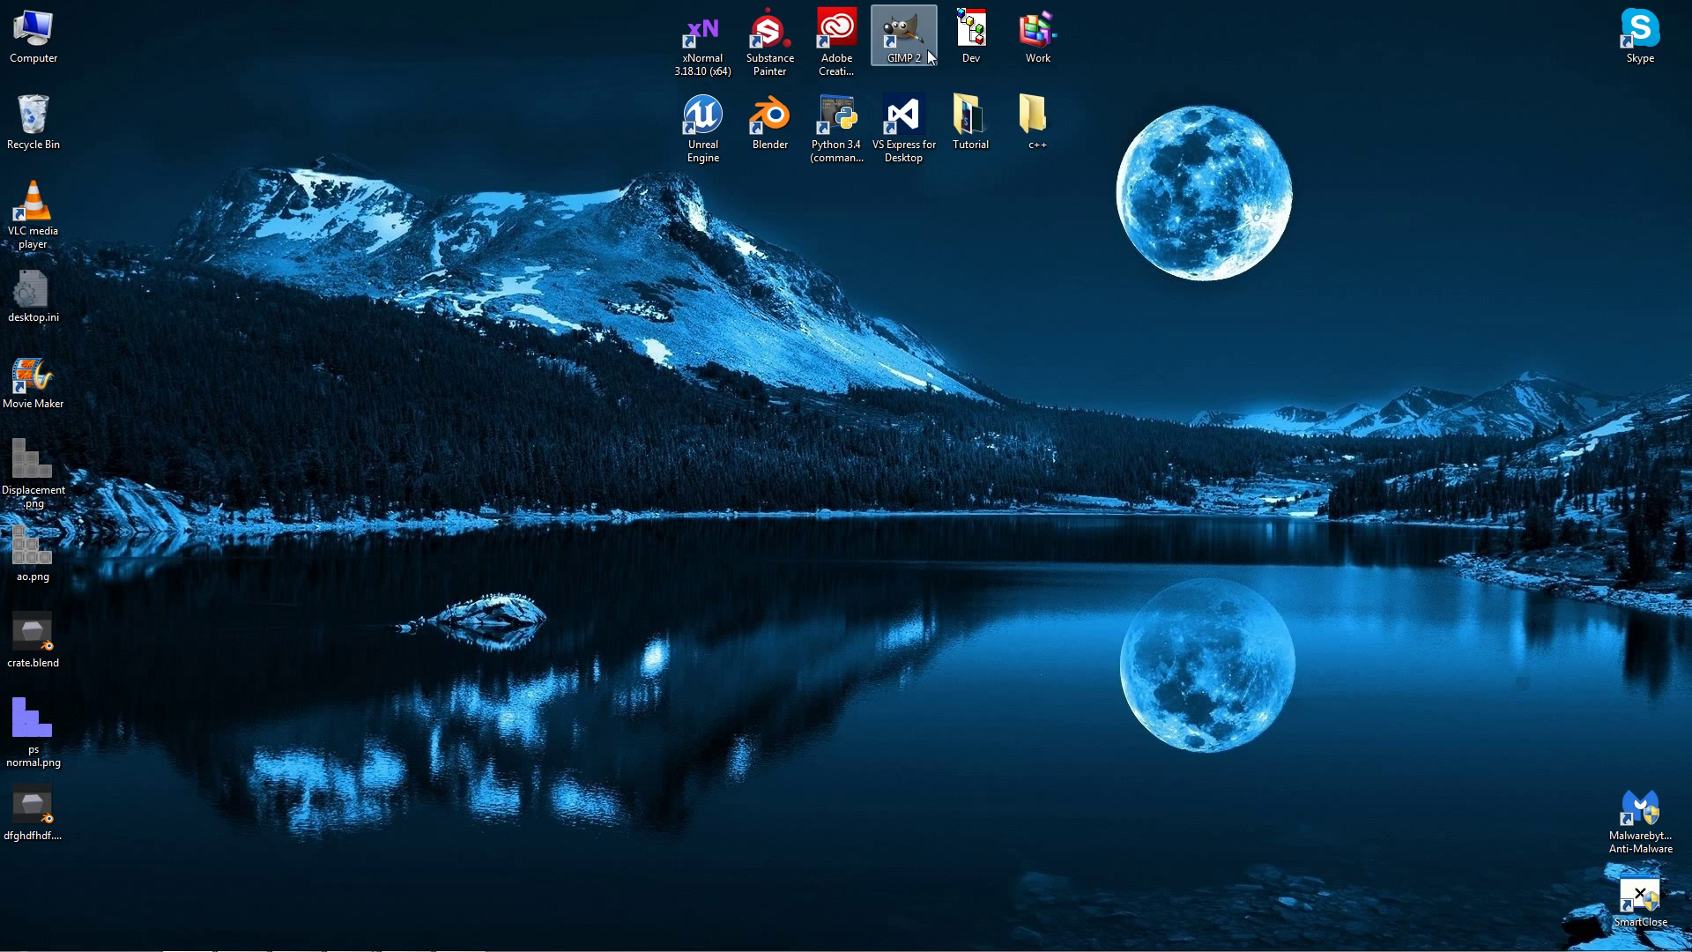
double_click(903, 40)
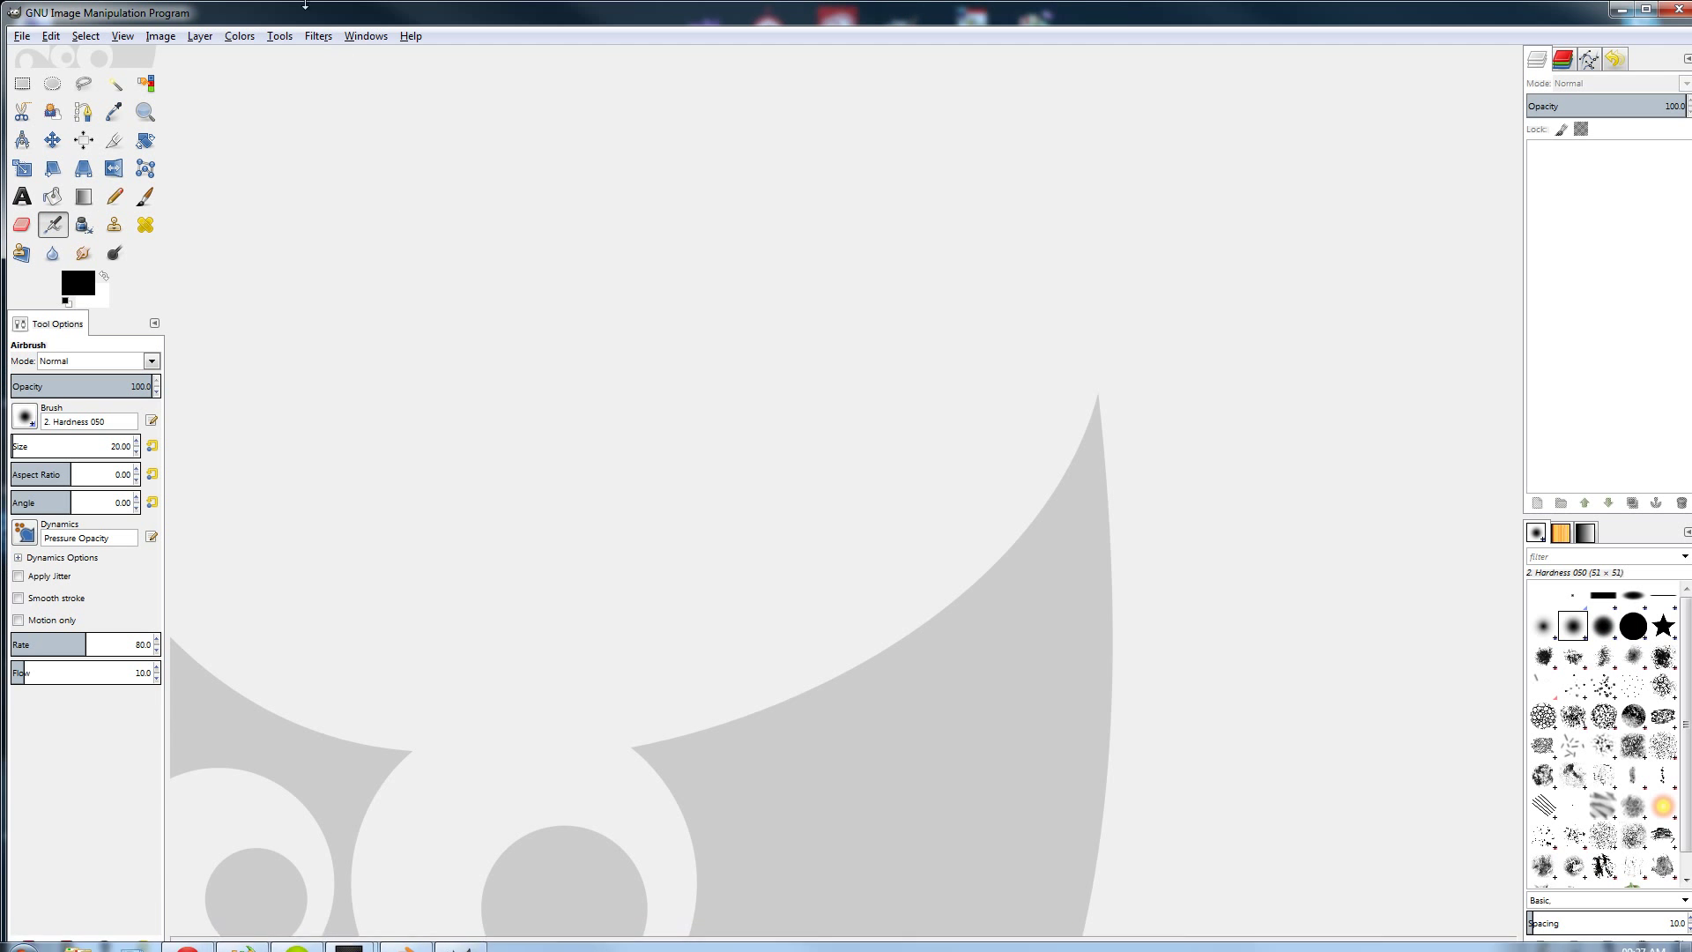
left_click_drag(227, 13, 481, 159)
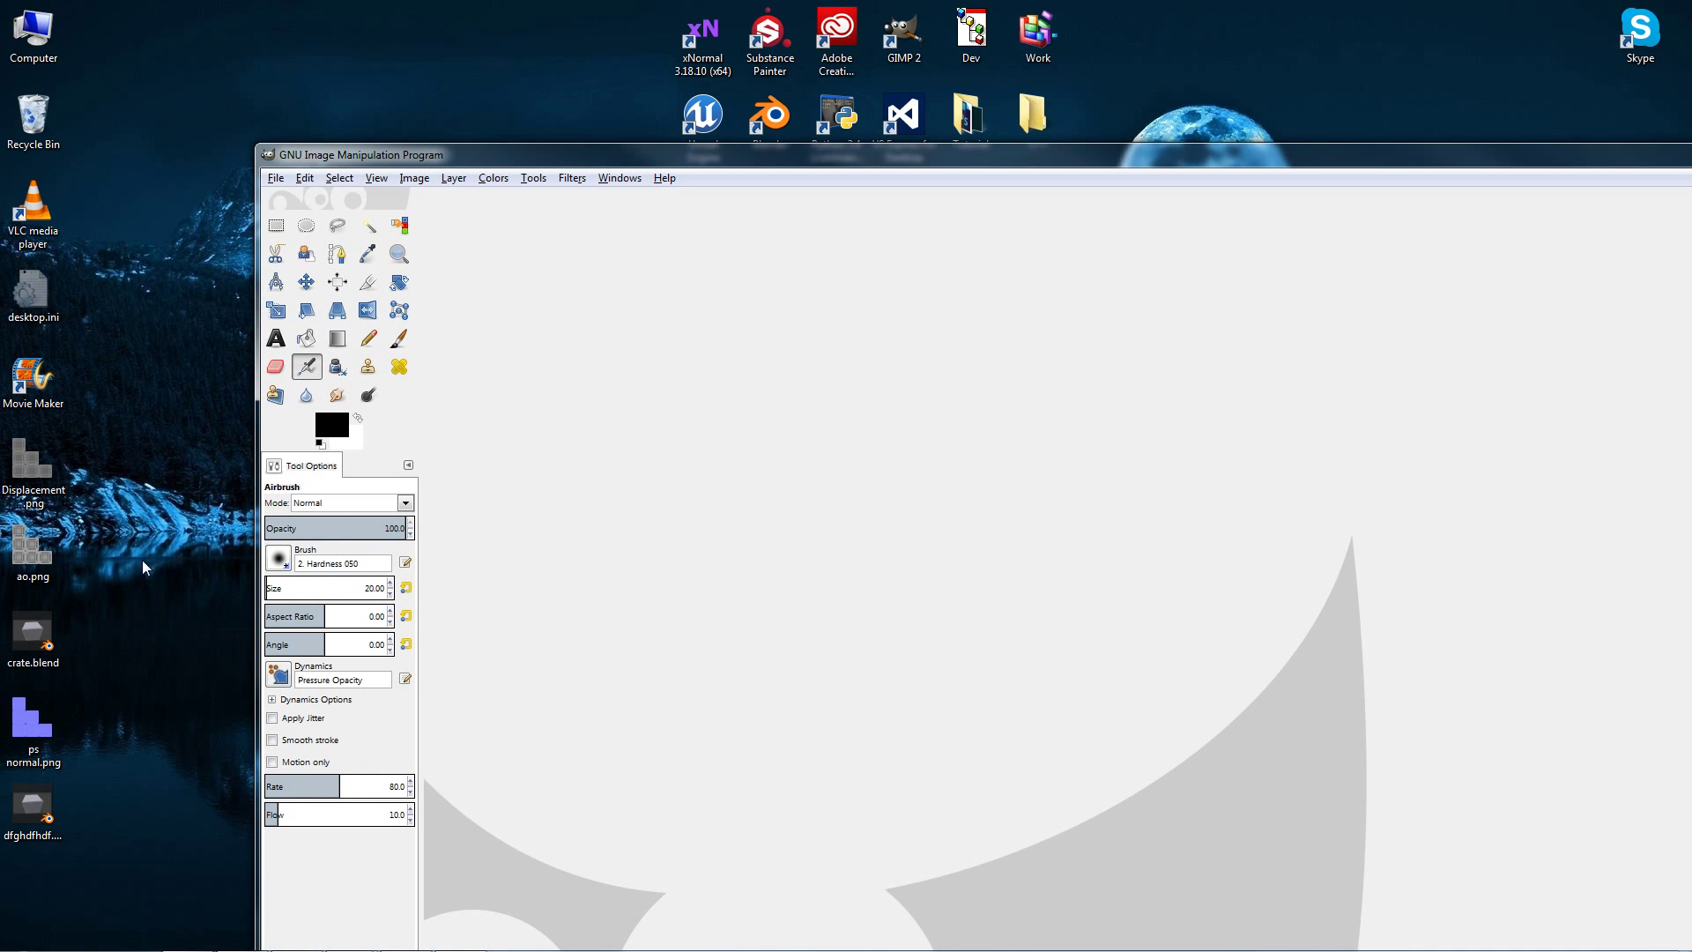
left_click_drag(16, 480, 831, 521)
left_click_drag(724, 148, 687, 2)
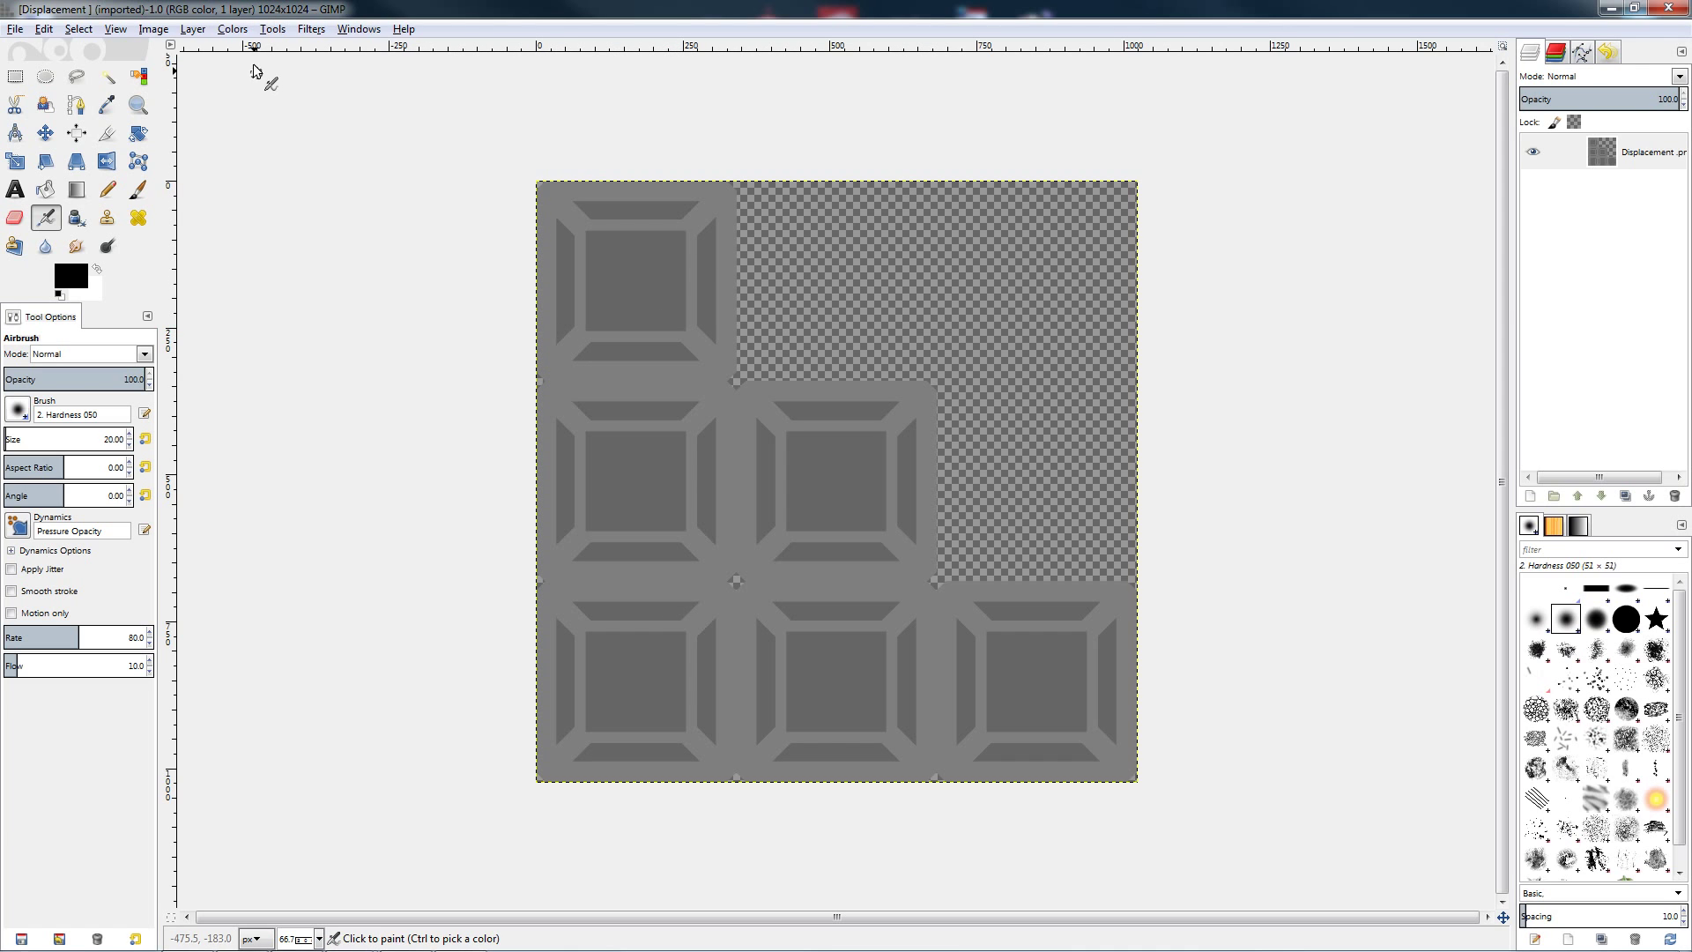
Invert the tile image's colours and bring up Filters > Map showing Normalmap
left_click(243, 31)
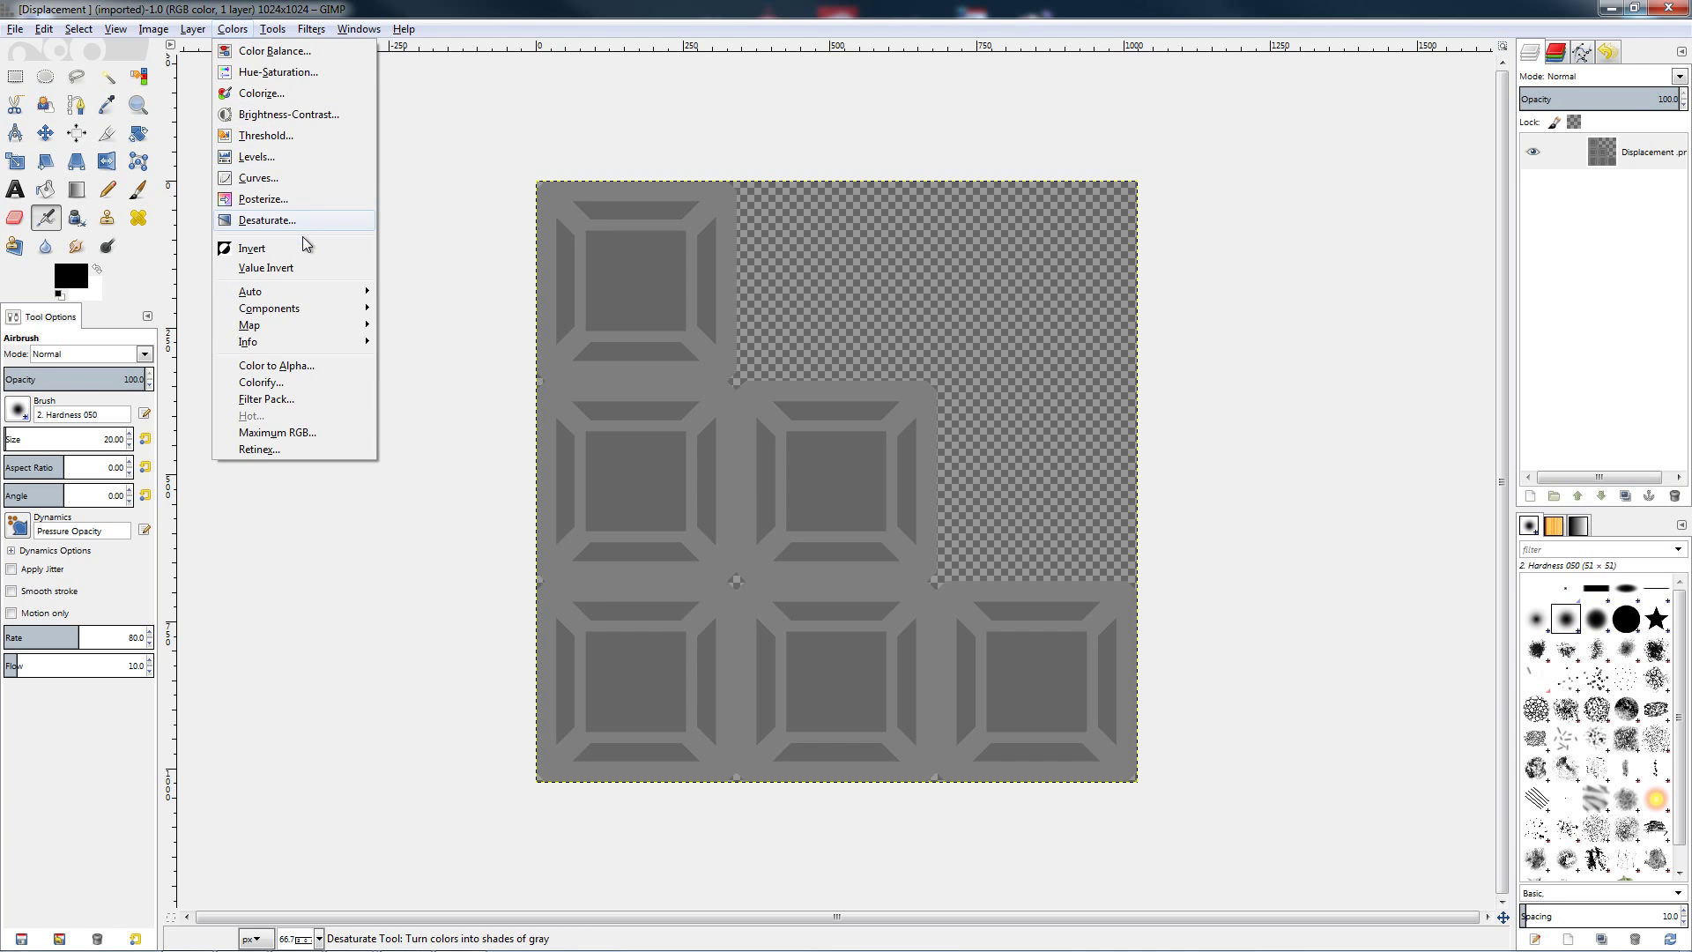
left_click(295, 257)
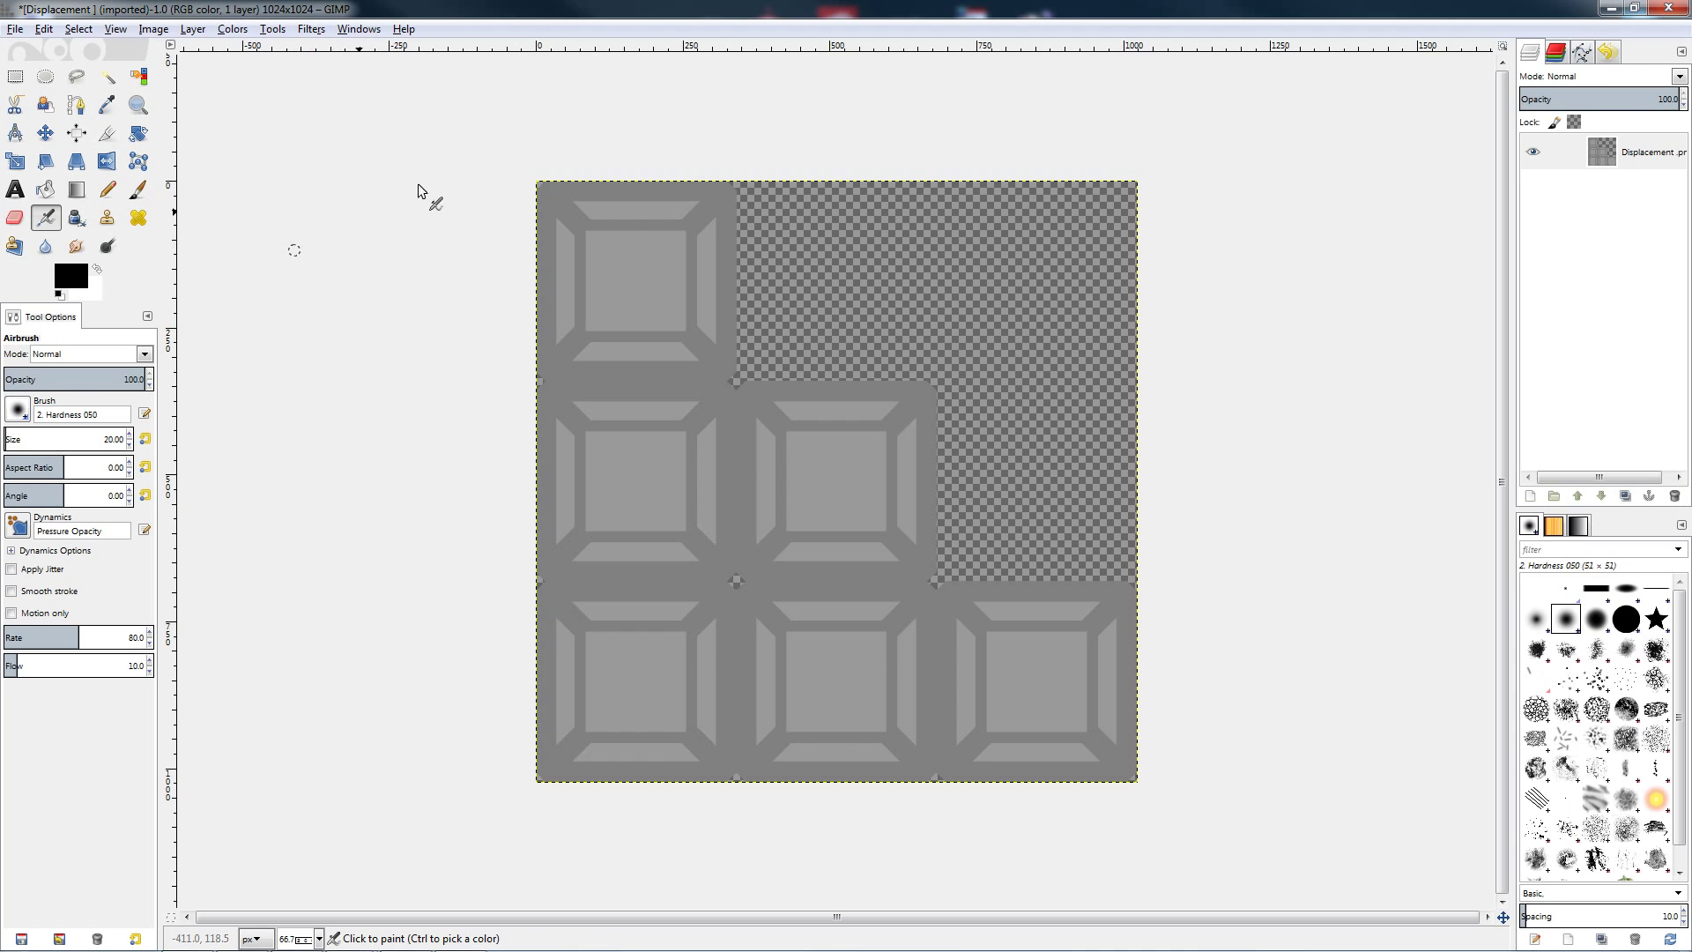
left_click(319, 30)
mouse_move(379, 289)
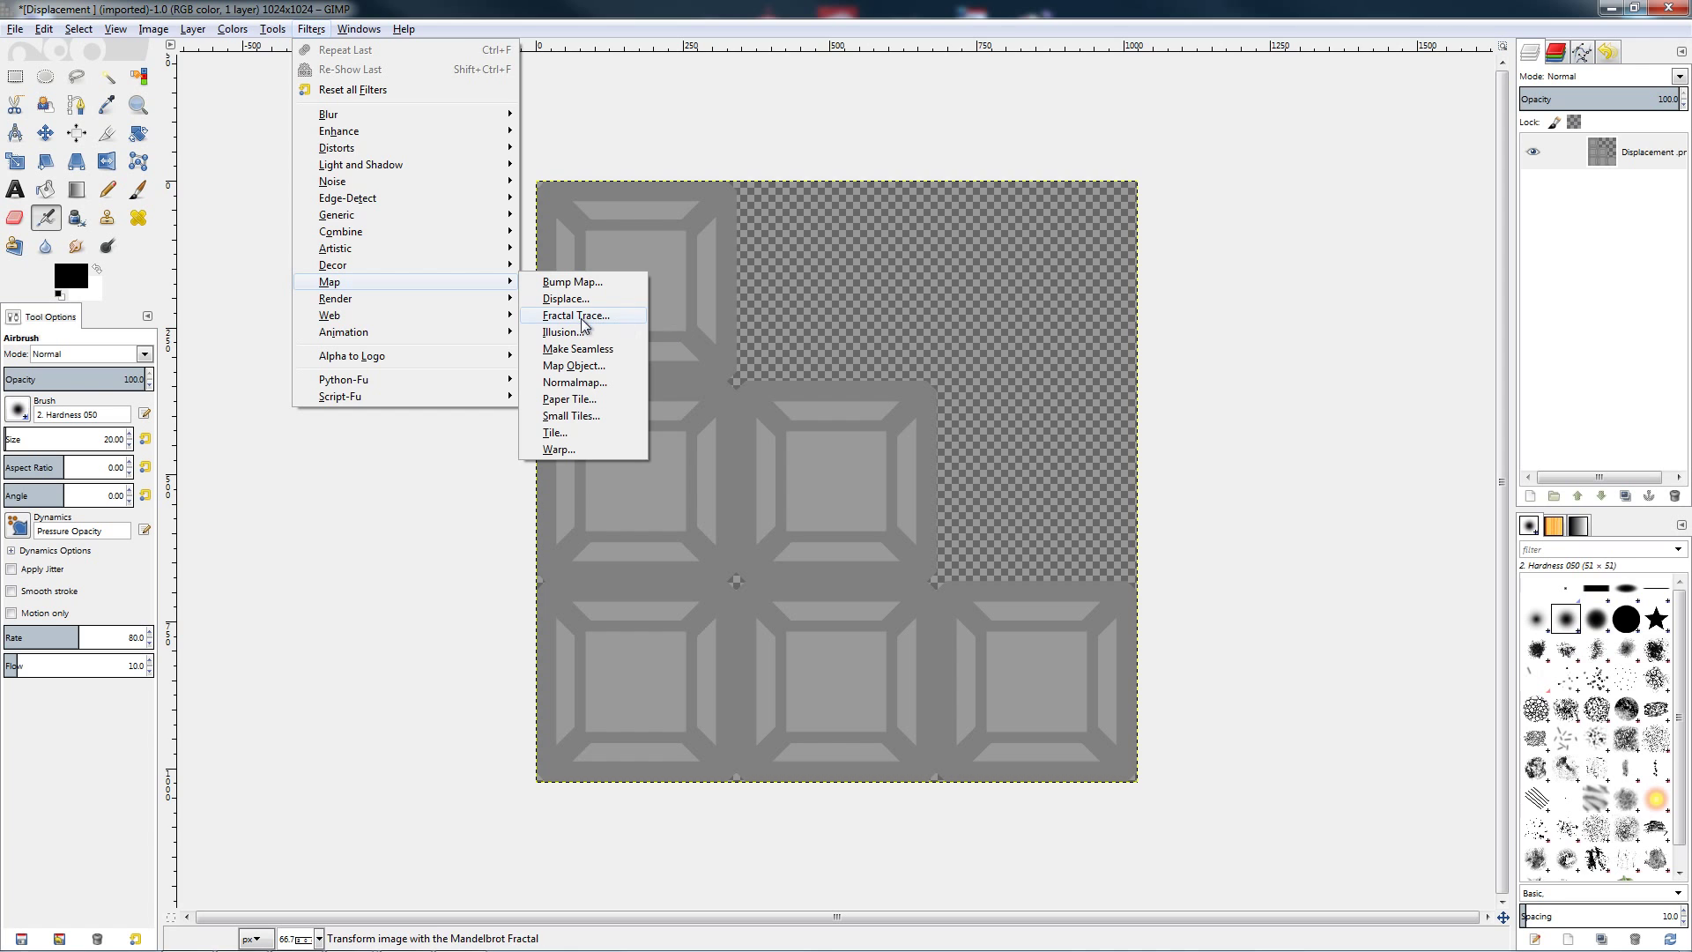
Open the Normalmap settings with a 3D preview and arrange both windows side by side
left_click(564, 385)
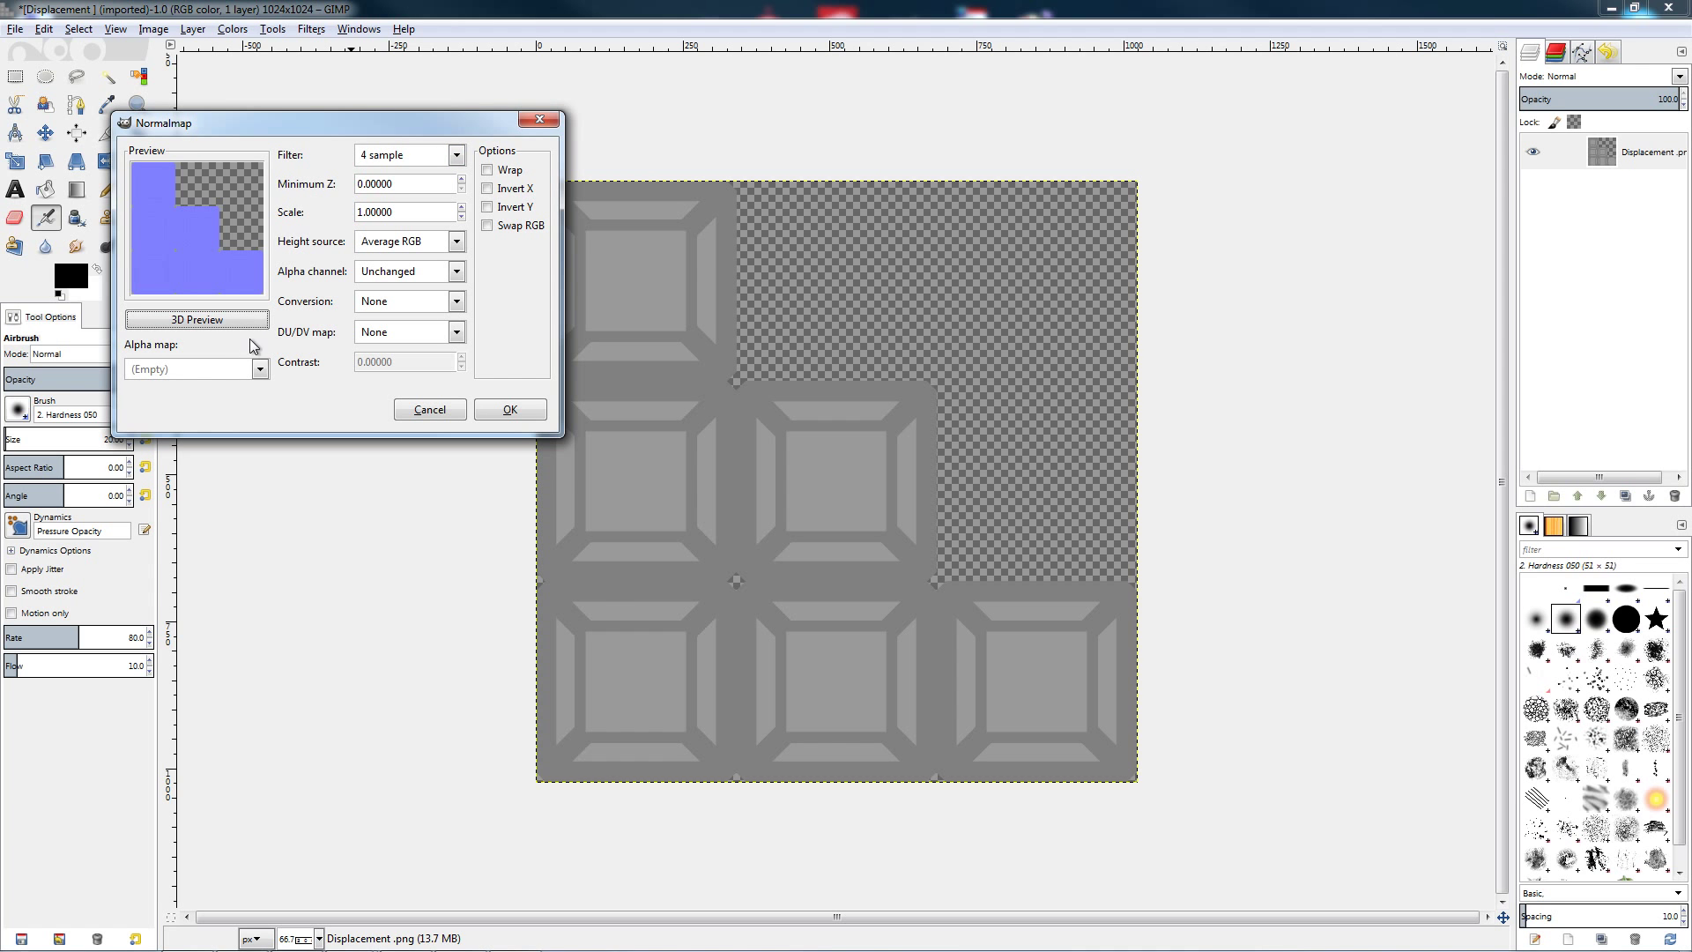
left_click(254, 328)
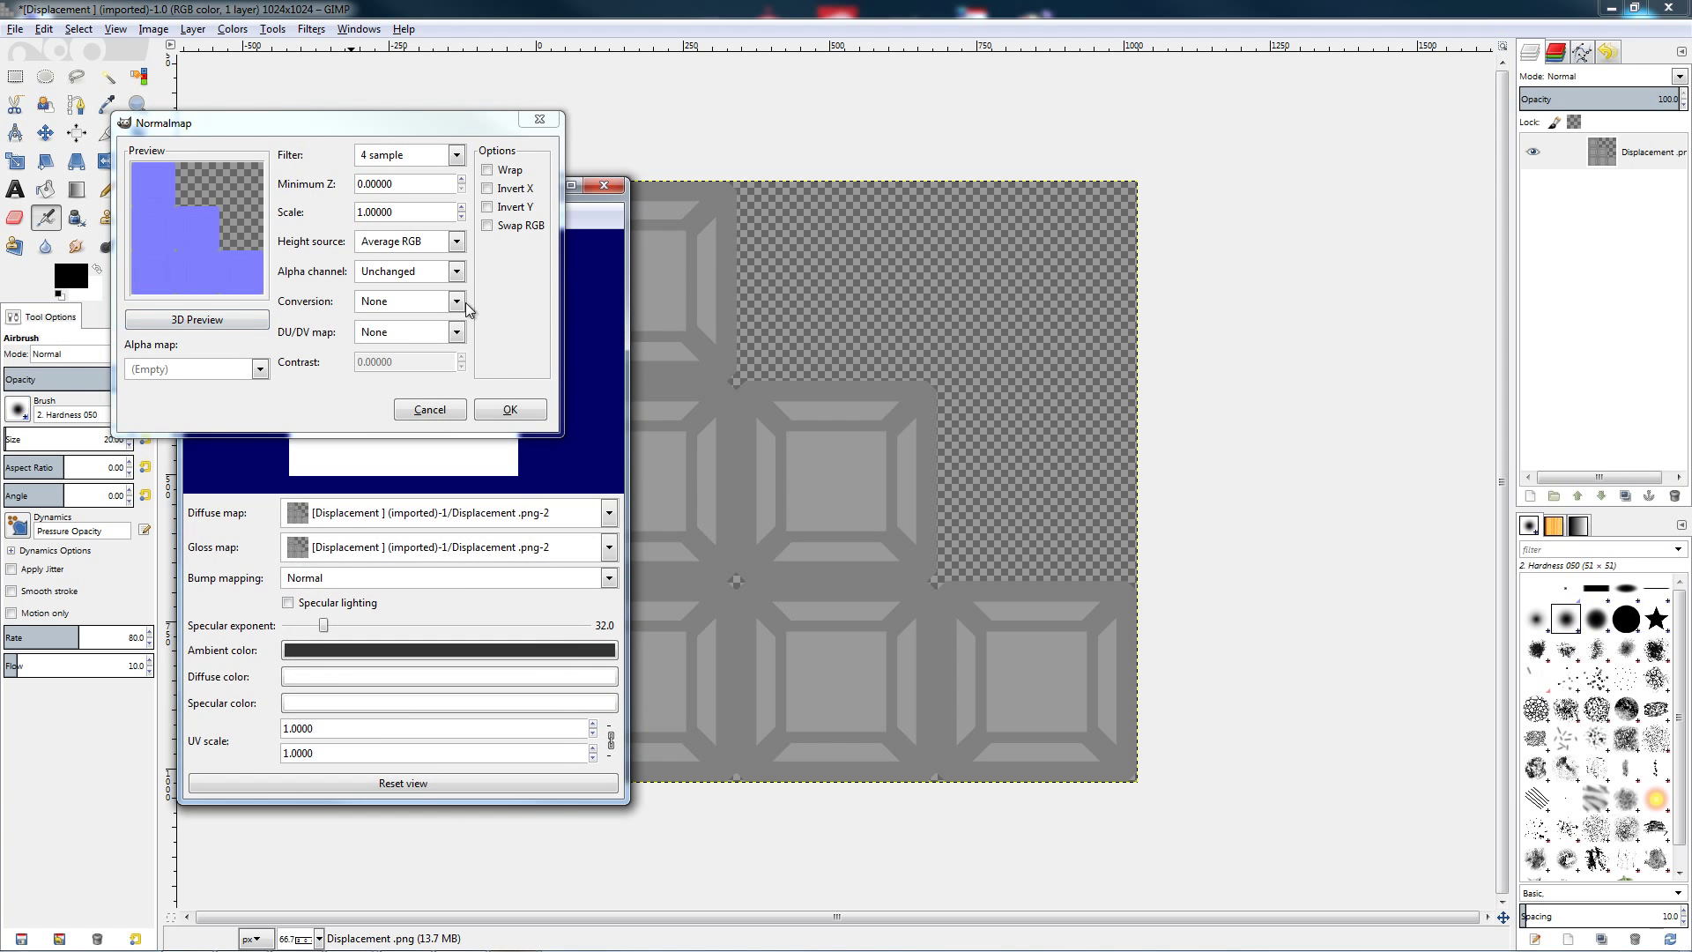
left_click_drag(483, 132, 392, 127)
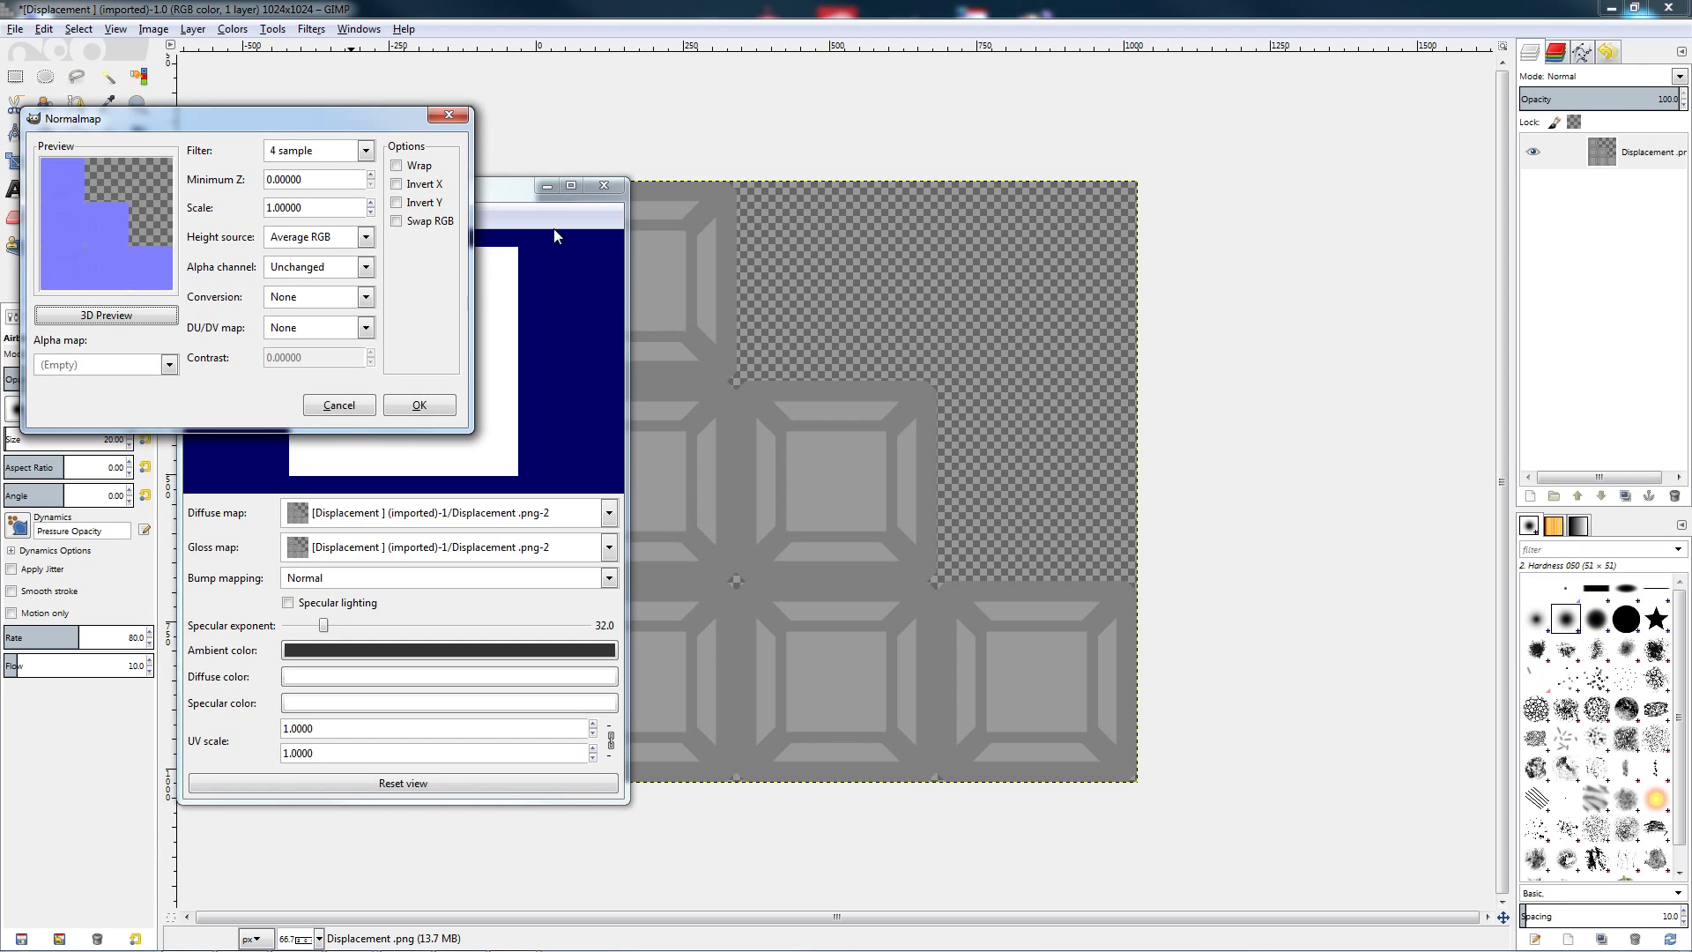
left_click_drag(495, 201, 1189, 287)
left_click_drag(167, 123, 336, 119)
left_click_drag(1112, 458, 996, 470)
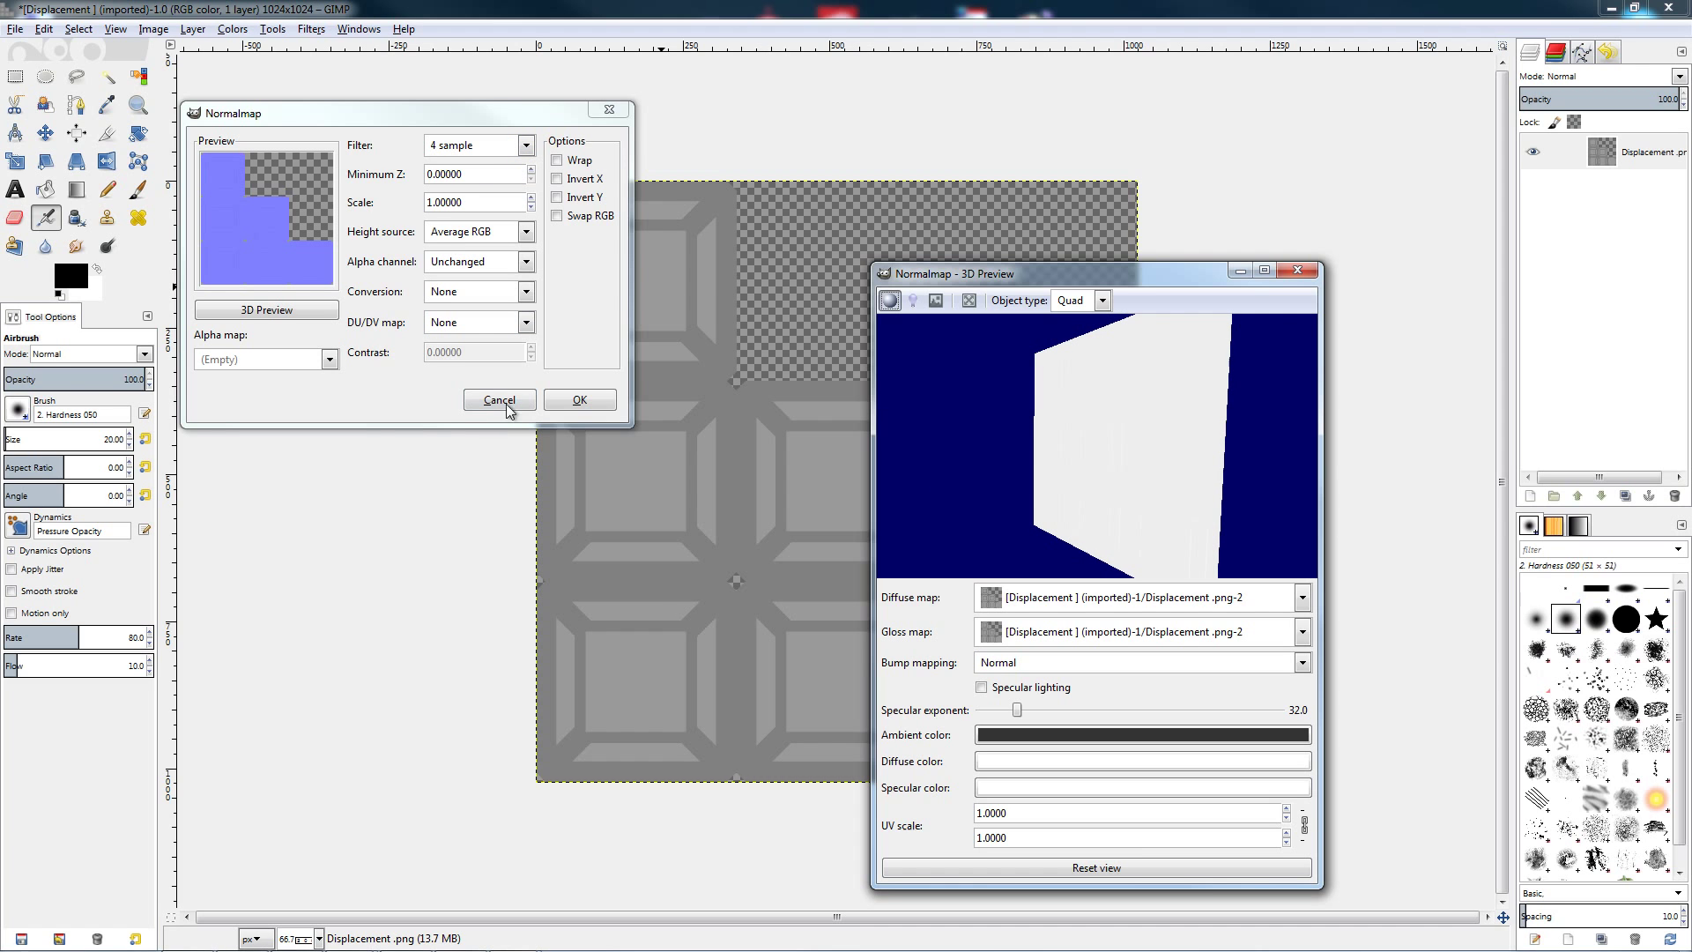
Set the Normalmap filter to Prewitt 5x5 after comparing it with Prewitt 3x3
left_click(525, 146)
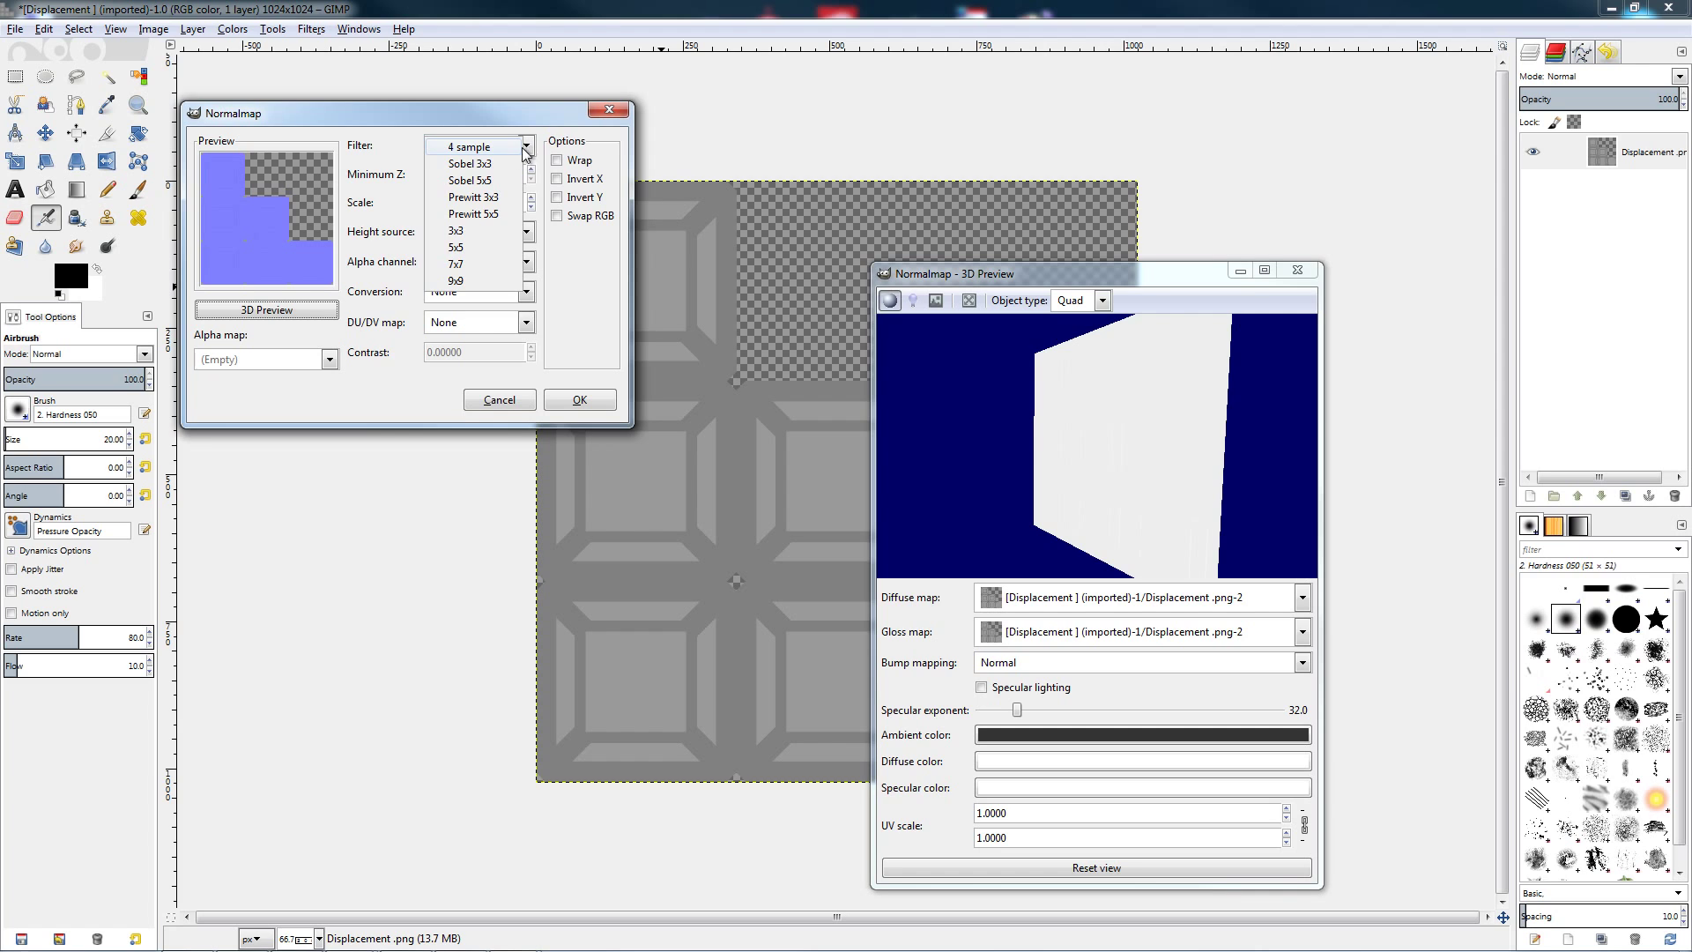
left_click(480, 219)
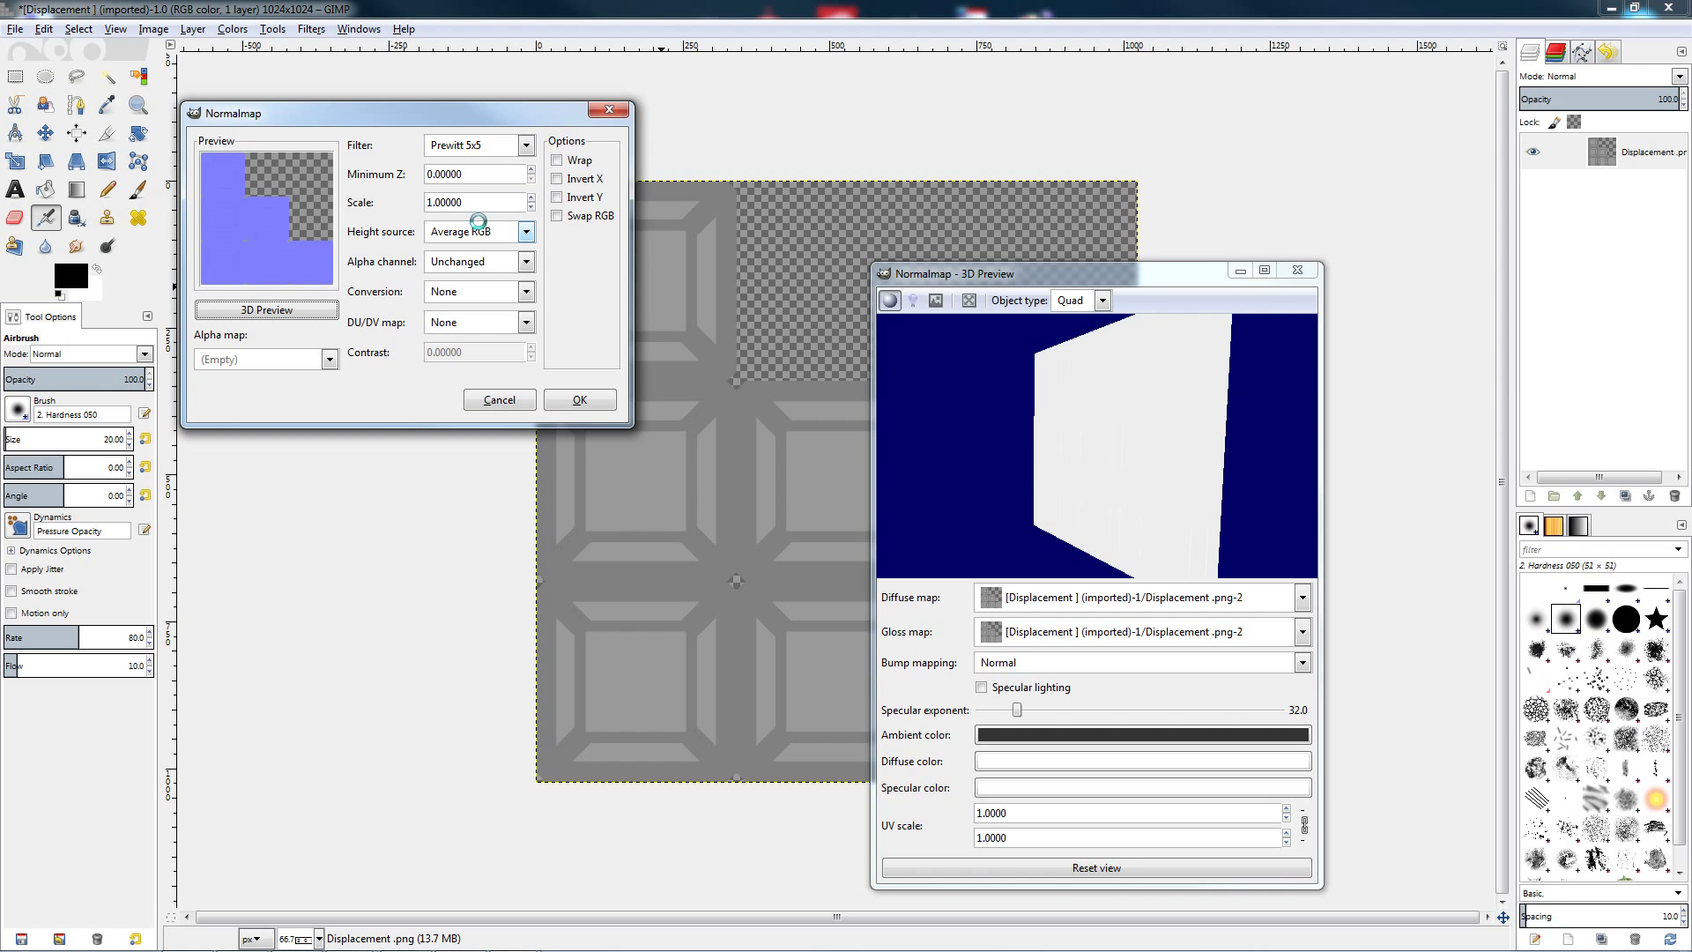
left_click(480, 145)
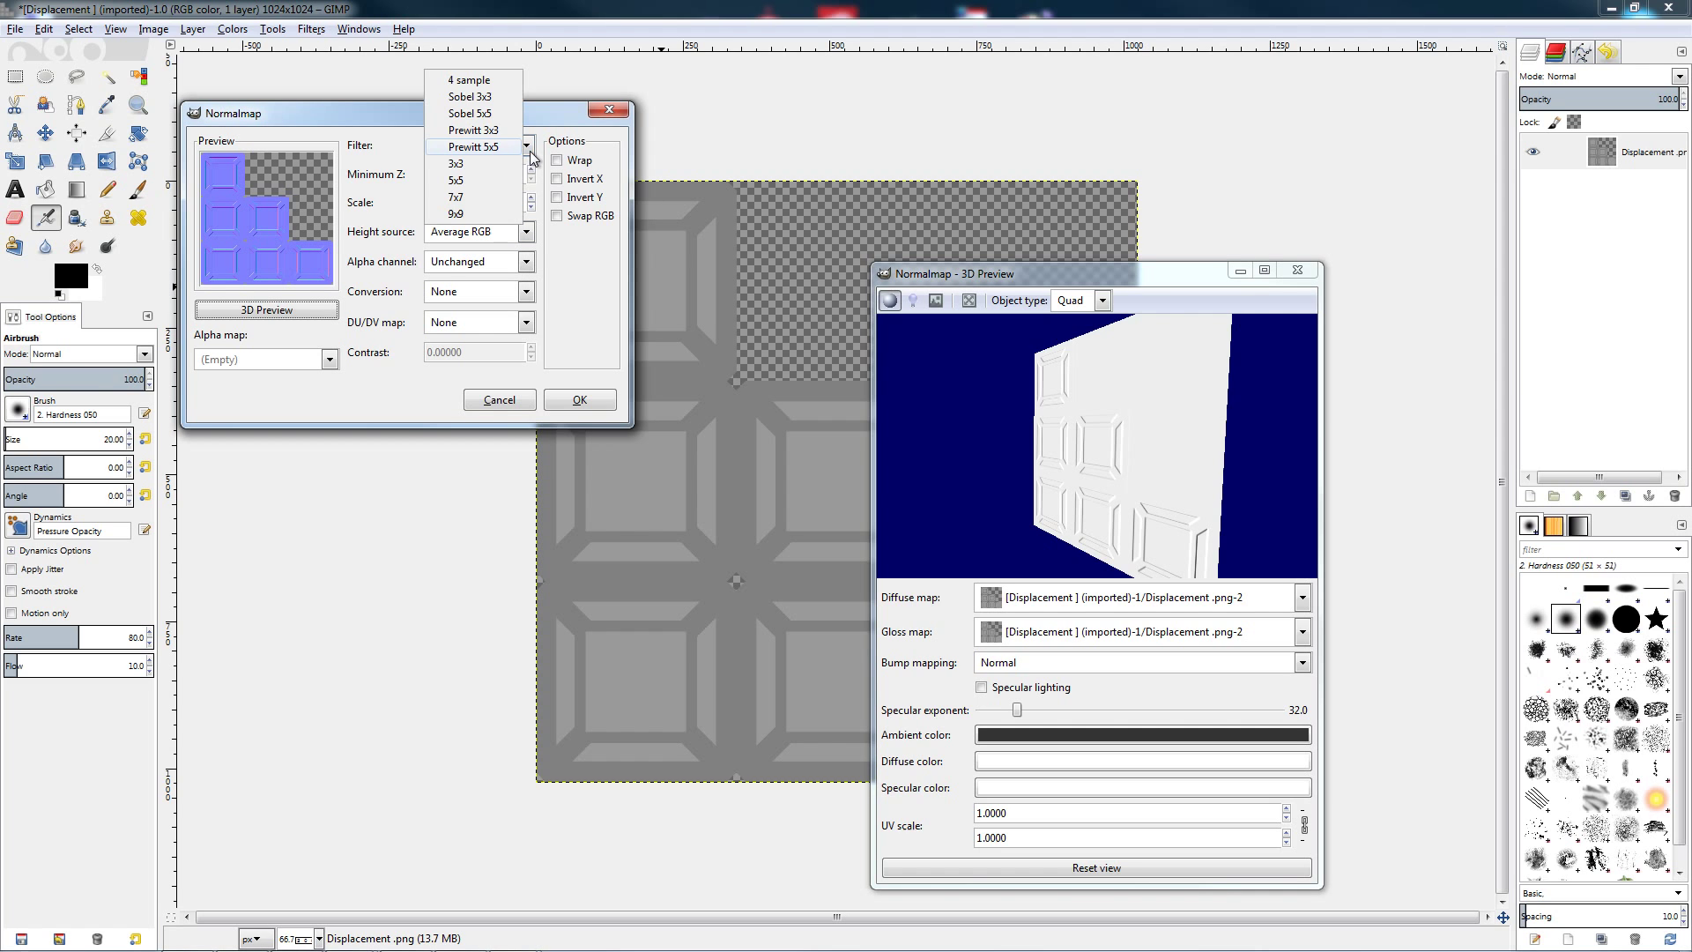
left_click(498, 131)
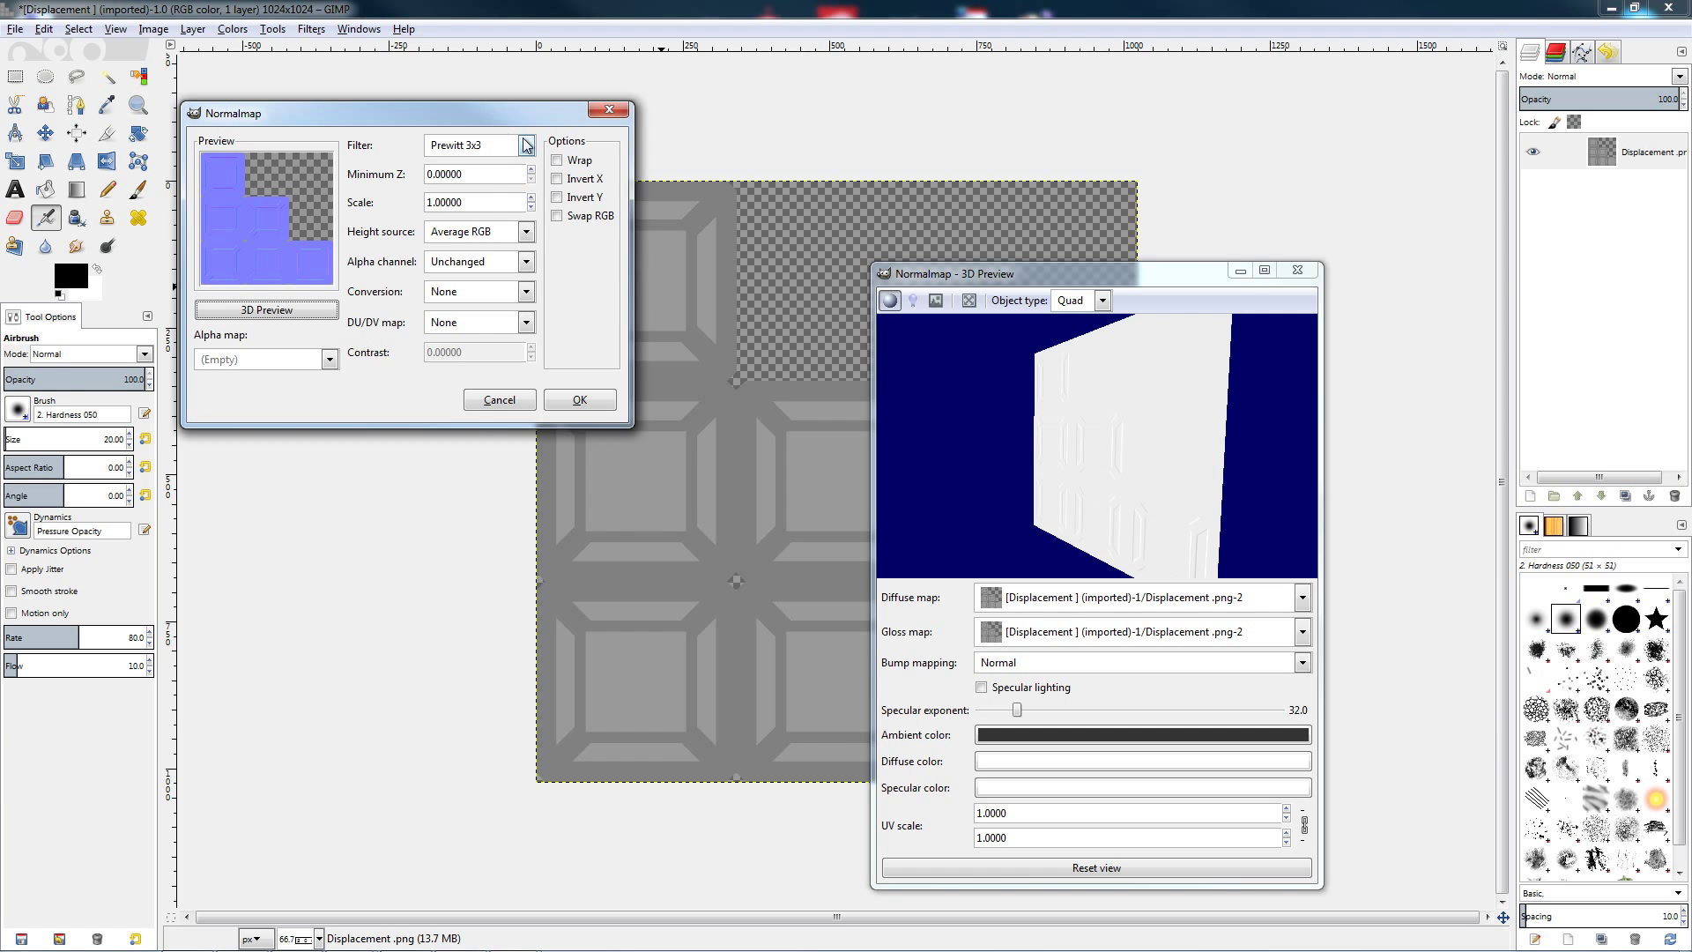
left_click(526, 146)
left_click(504, 161)
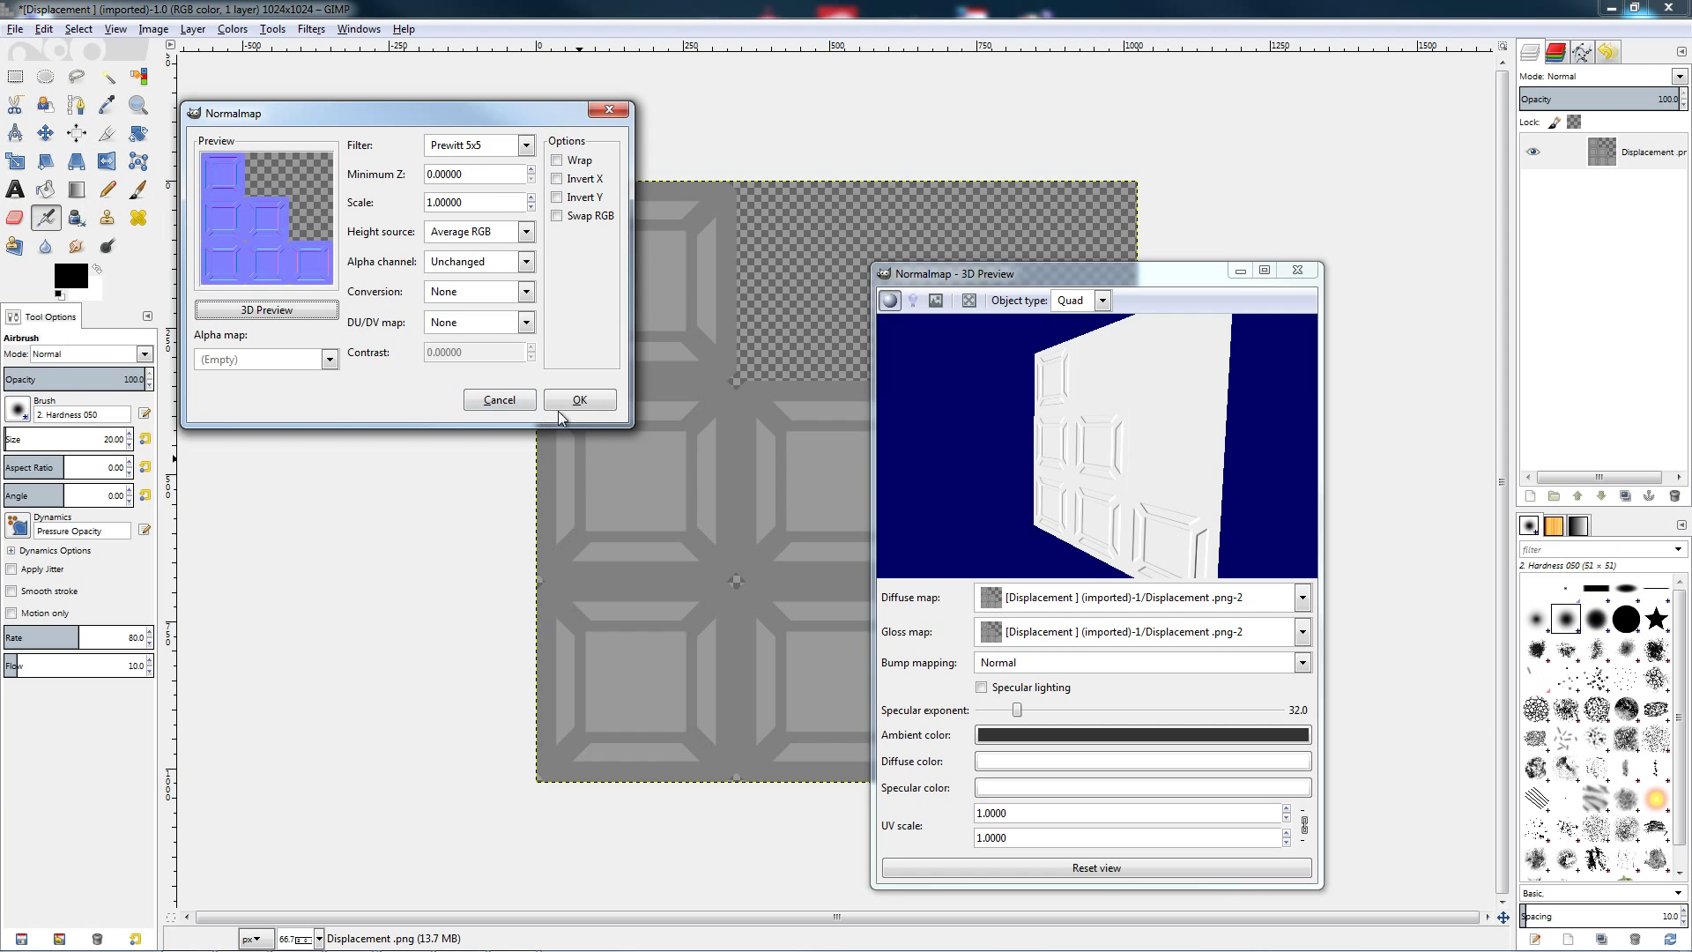
left_click_drag(1070, 448, 1037, 451)
Apply the normal map conversion and zoom to 150% to inspect the tiles
left_click(608, 399)
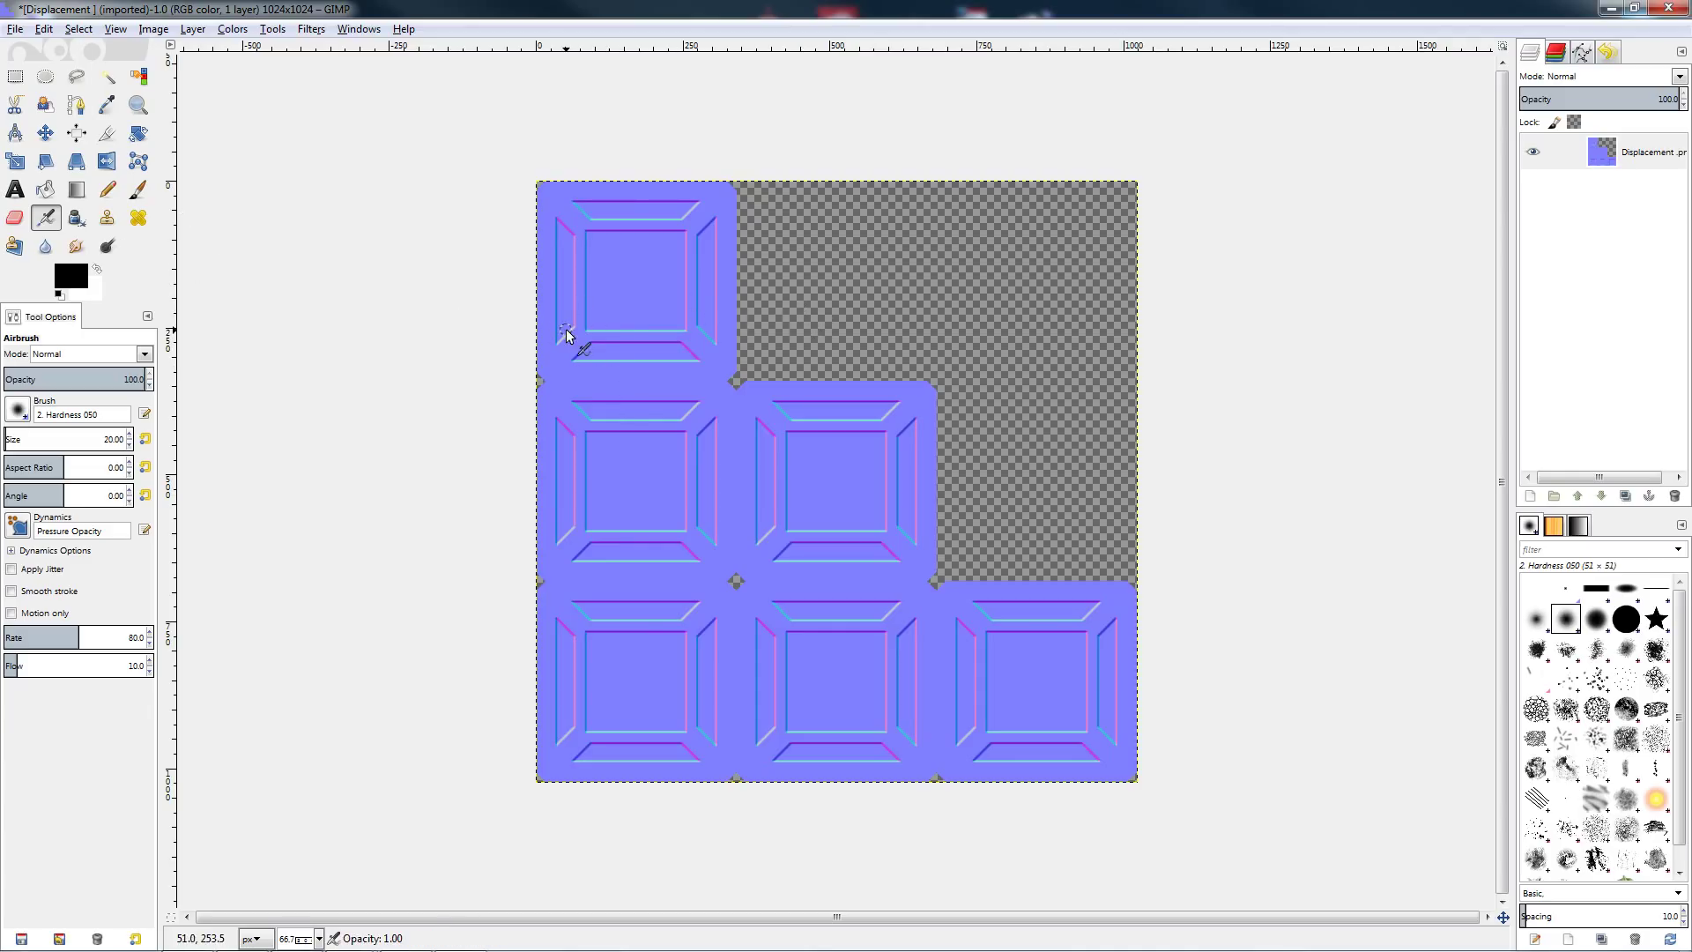
key("1")
key("plus")
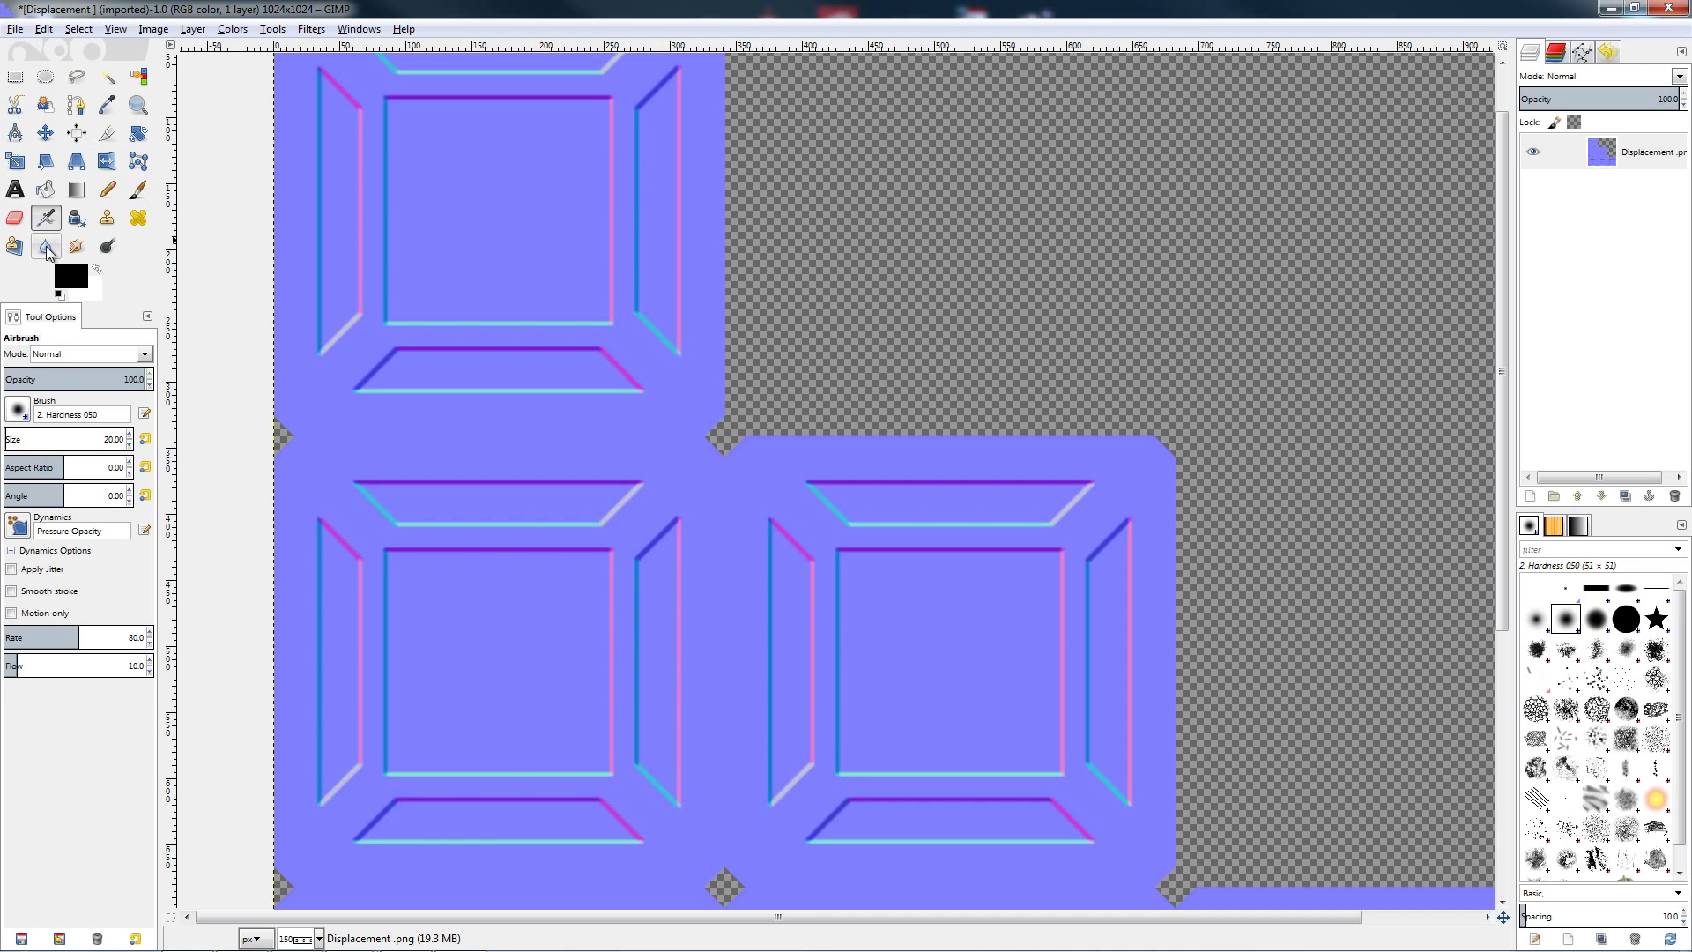
Select the Blur/Sharpen tool, look over Filters > Blur without applying, and zoom back out
left_click(47, 247)
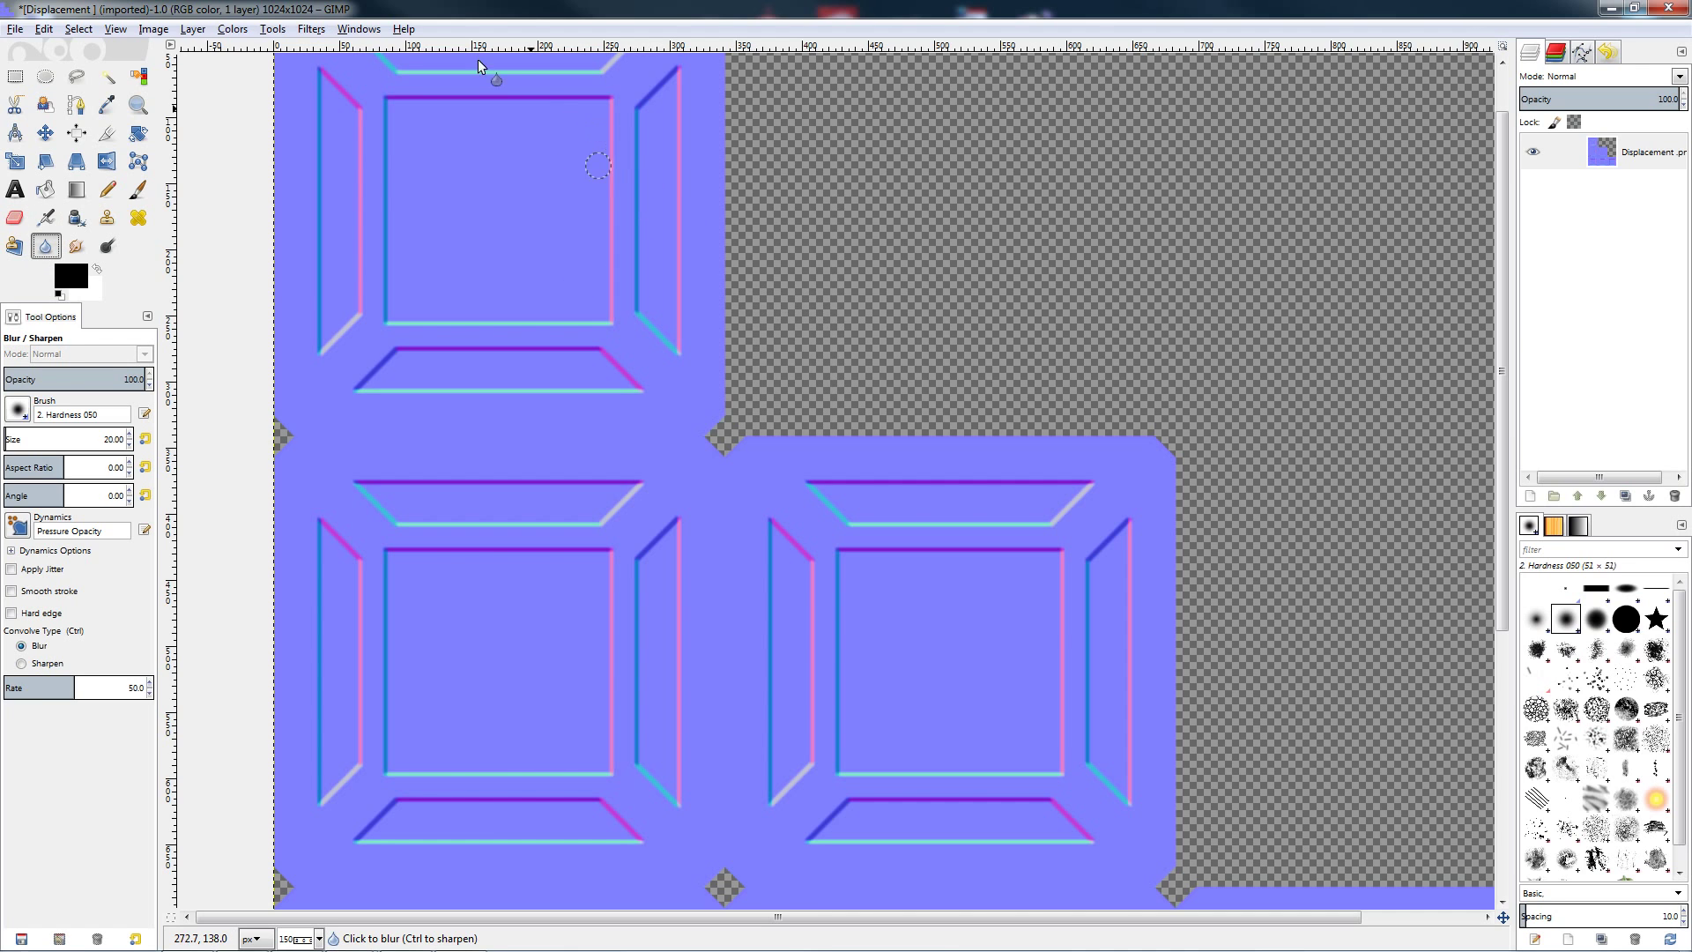
left_click(311, 30)
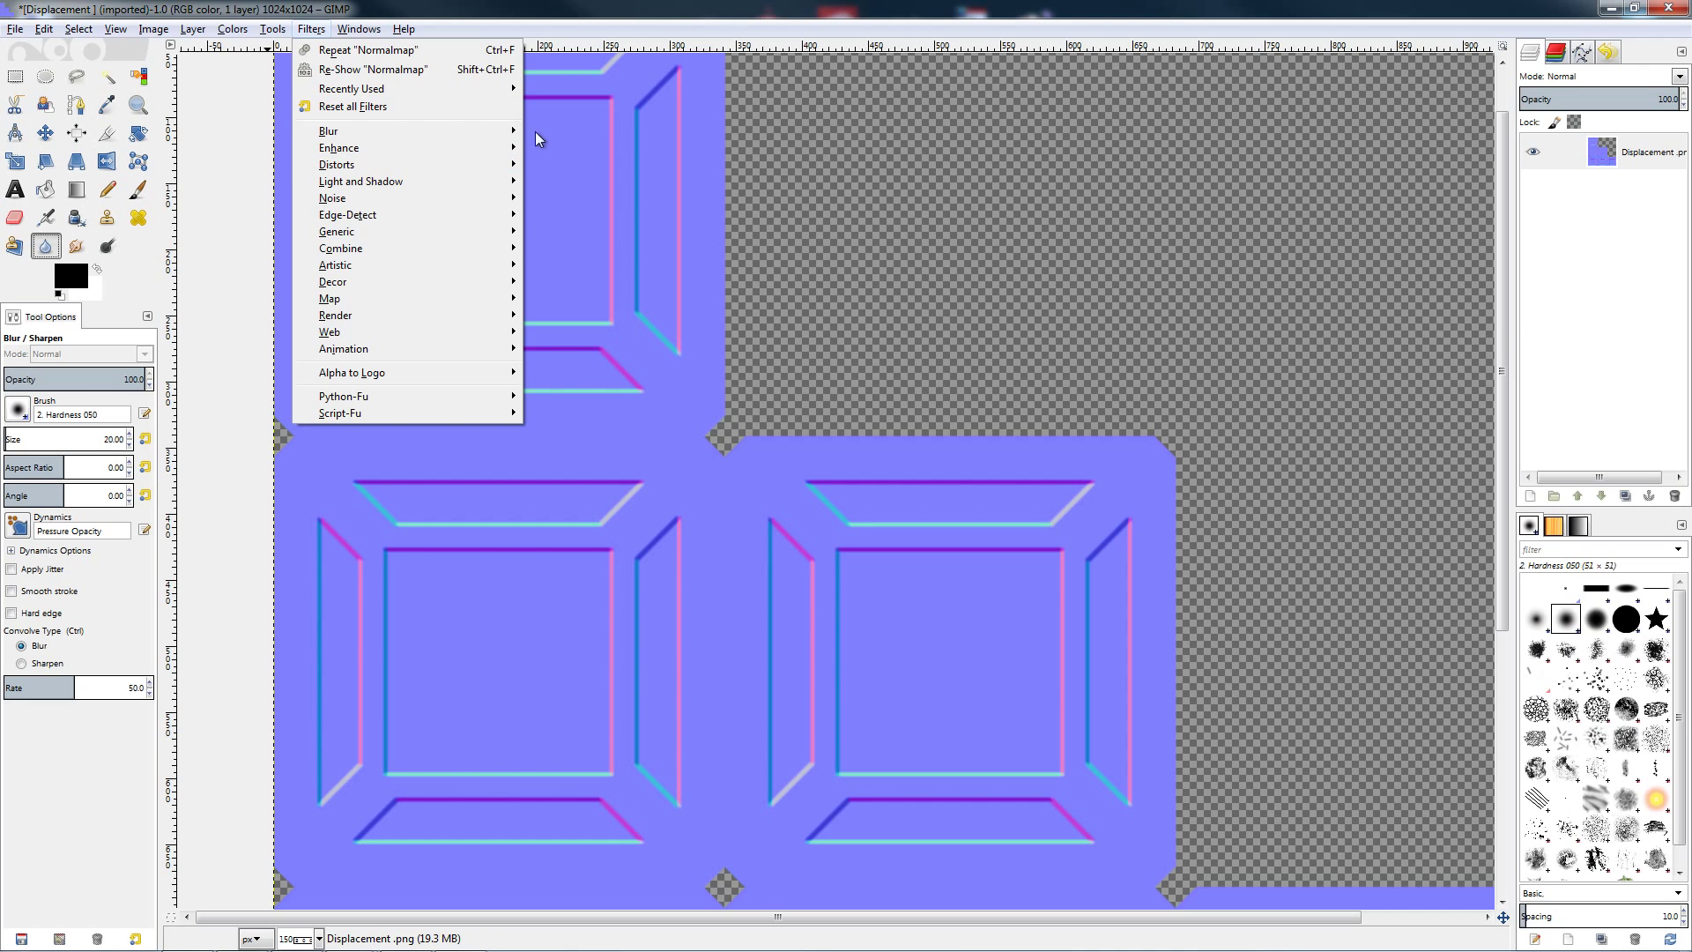
mouse_move(516, 130)
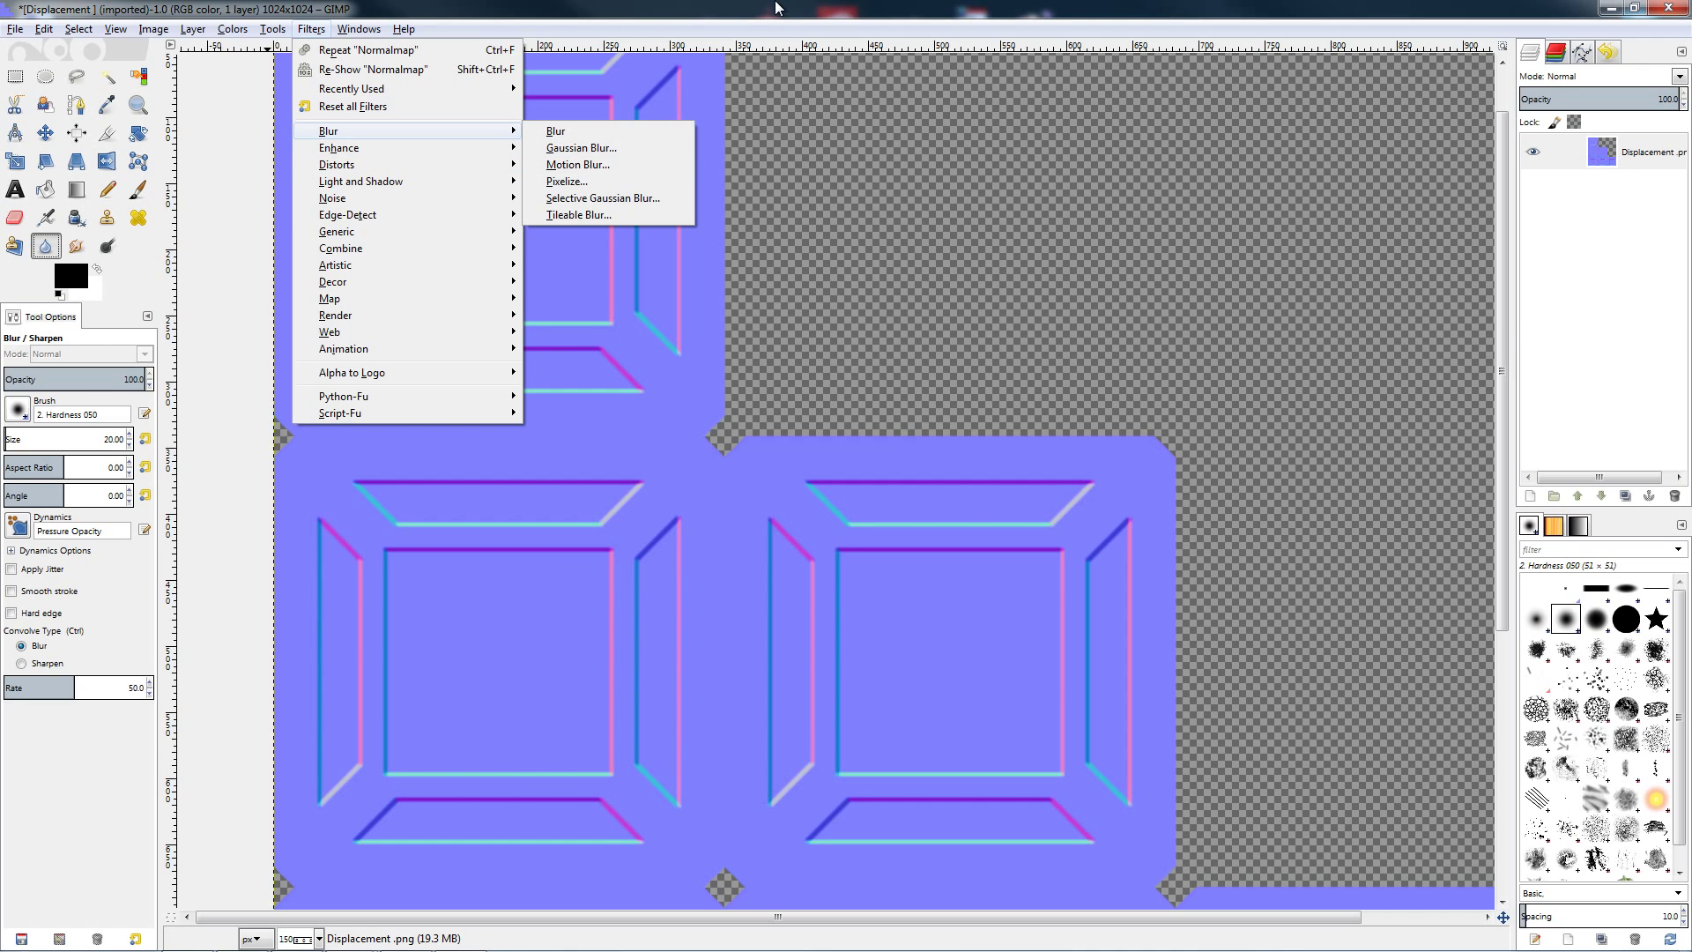
left_click(791, 293)
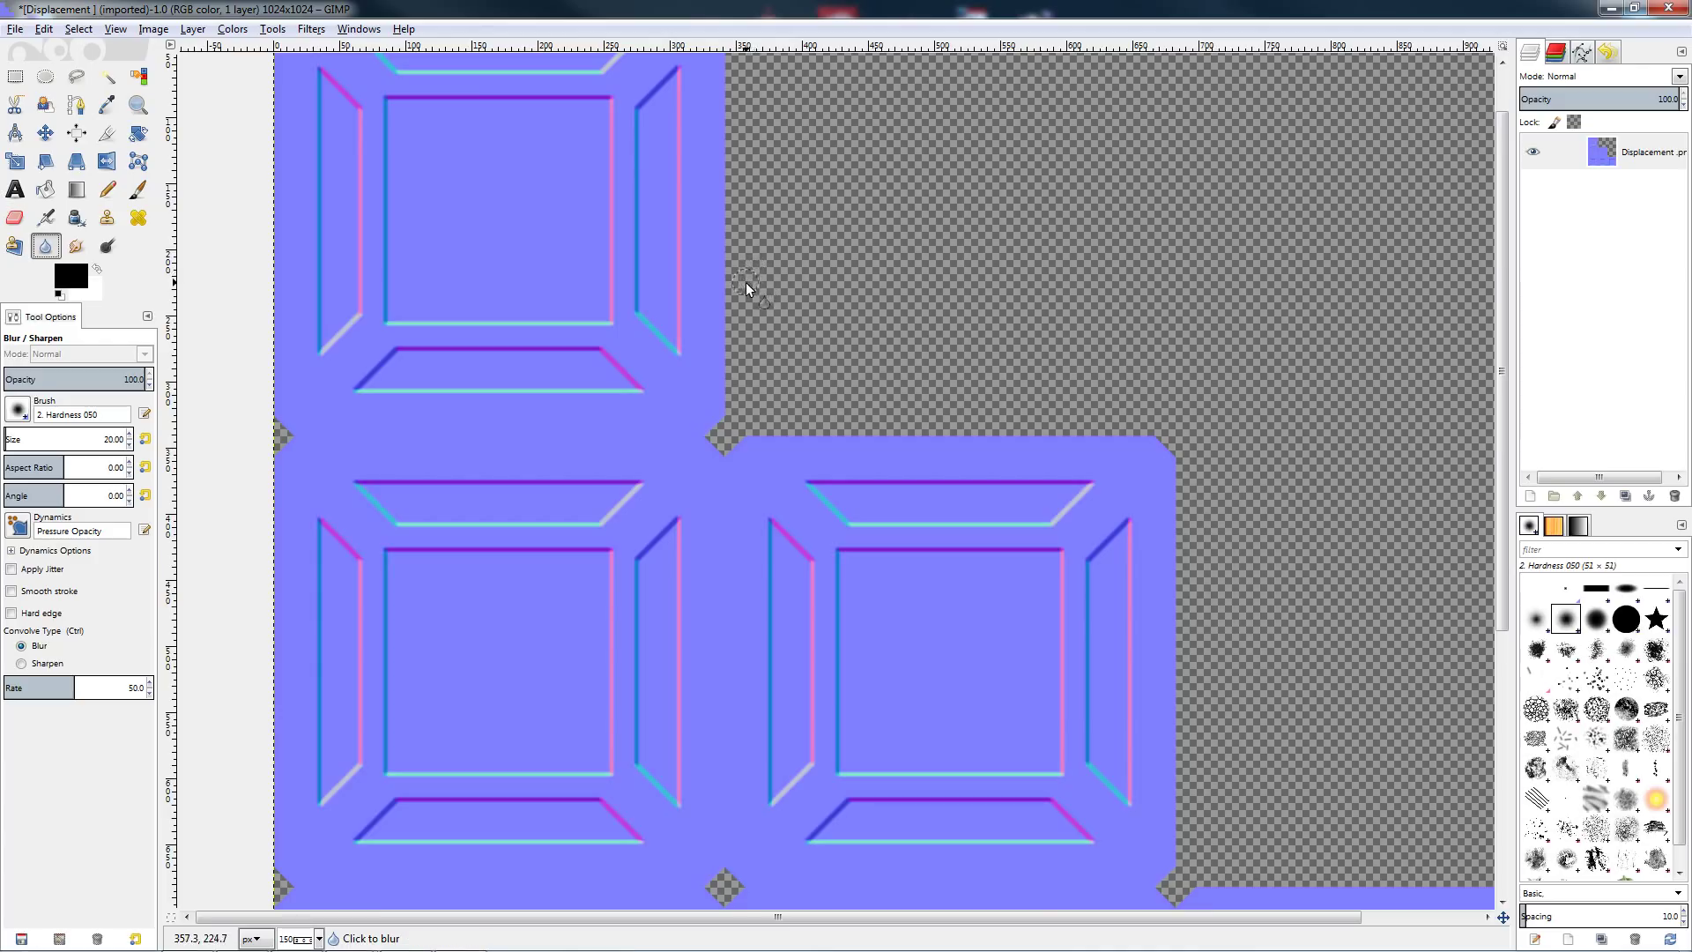
key("minus")
key("minus")
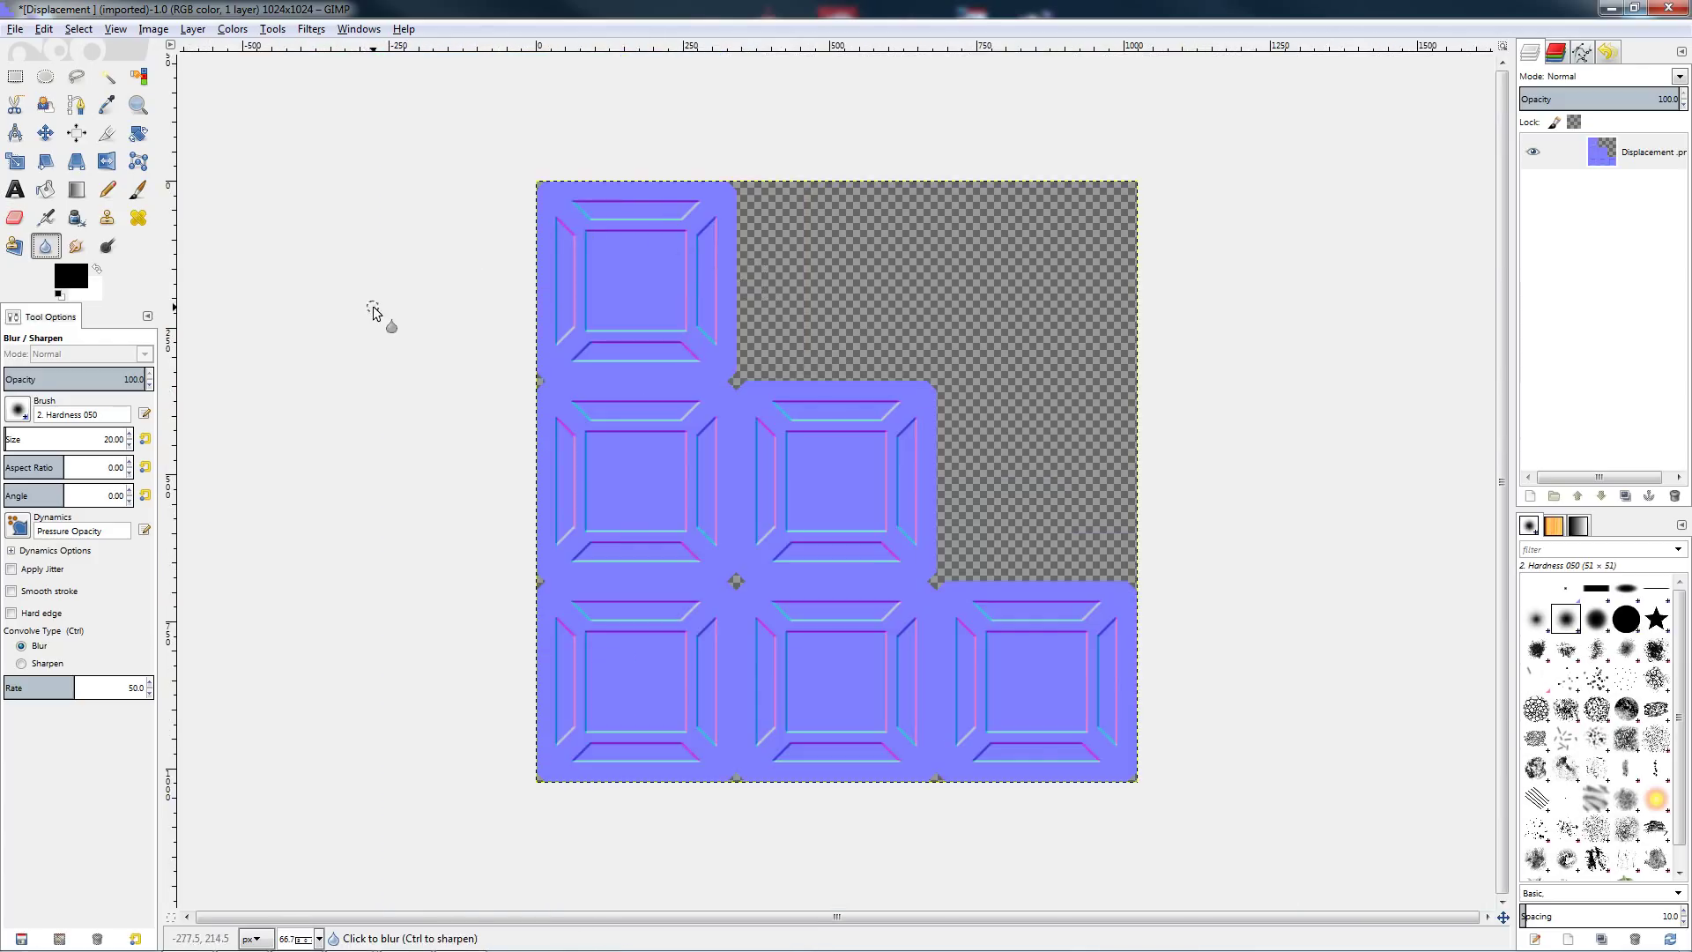